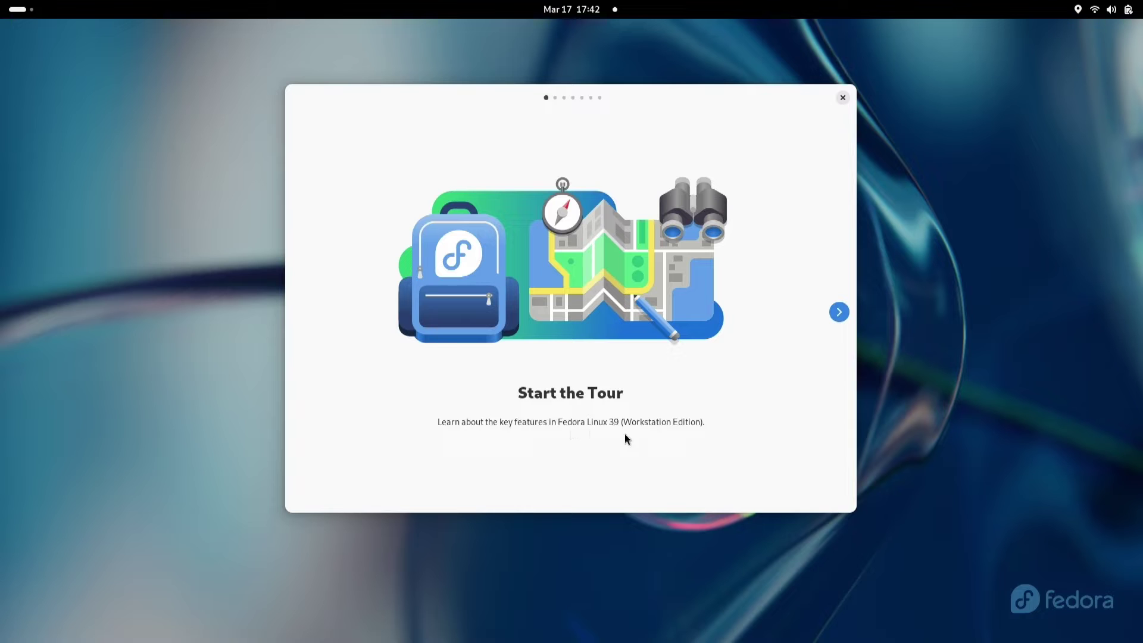
Step: Advance the tour past Get an Overview after trying the Activities overview and app grid
{"action": "left_click", "coordinate": [839, 313]}
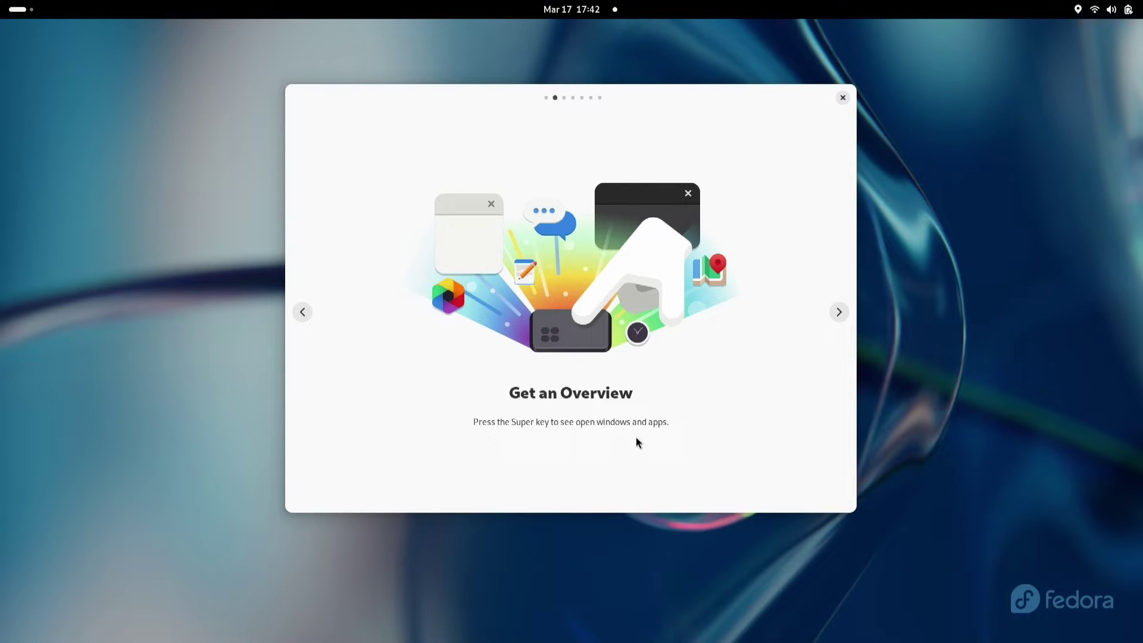
{"action": "key", "text": "super"}
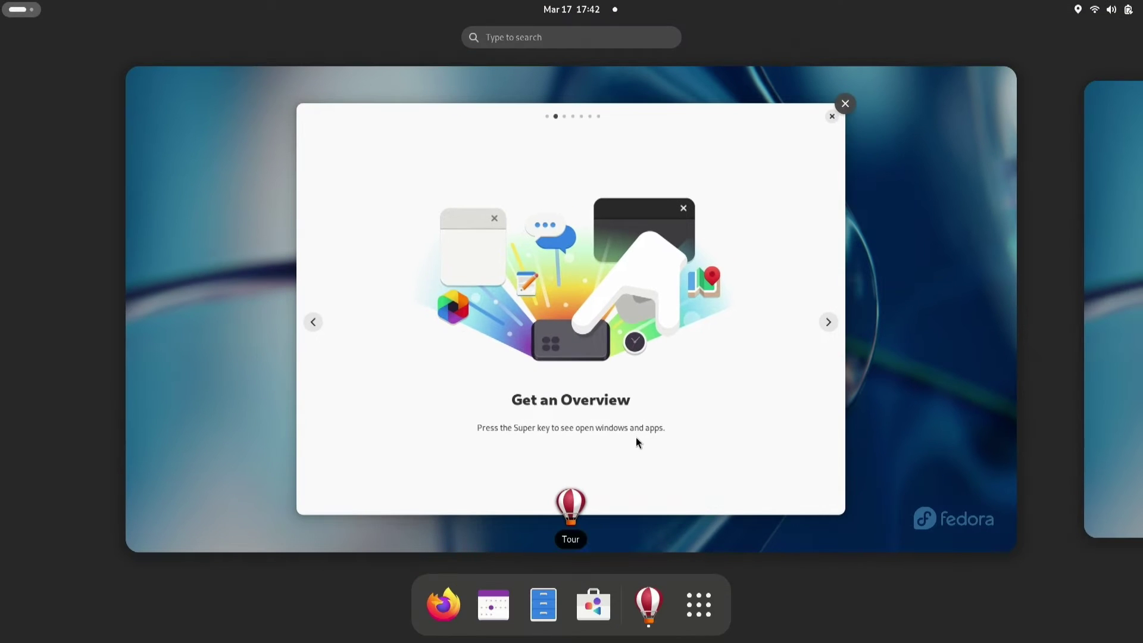
{"action": "key", "text": "super"}
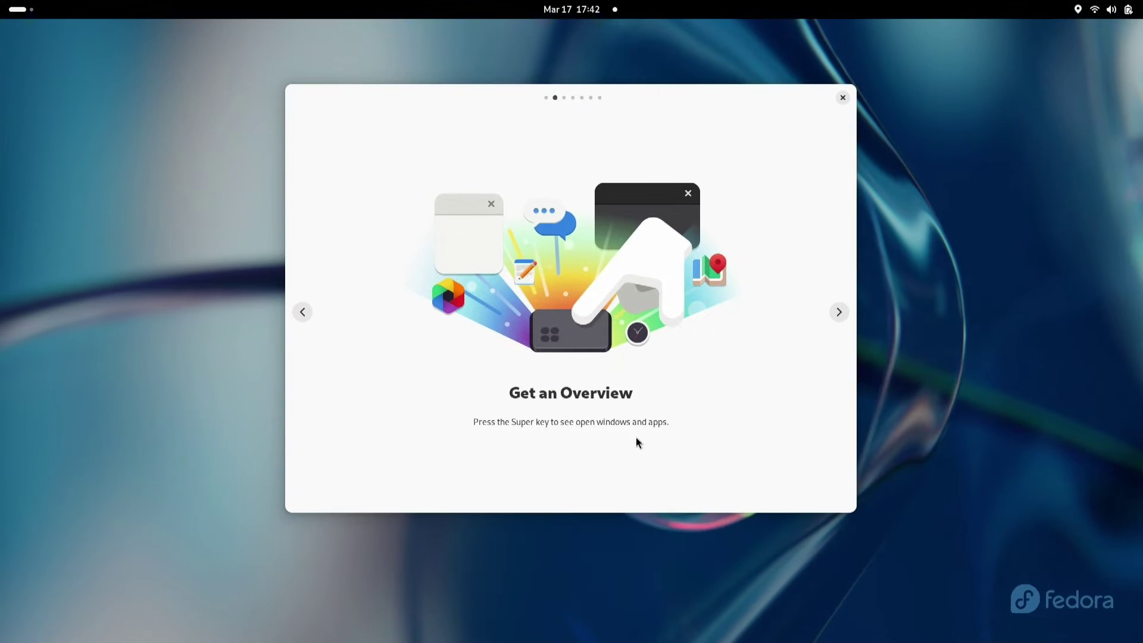
{"action": "key", "text": "super"}
{"action": "key", "text": "super"}
{"action": "key", "text": "super"}
{"action": "key", "text": "super"}
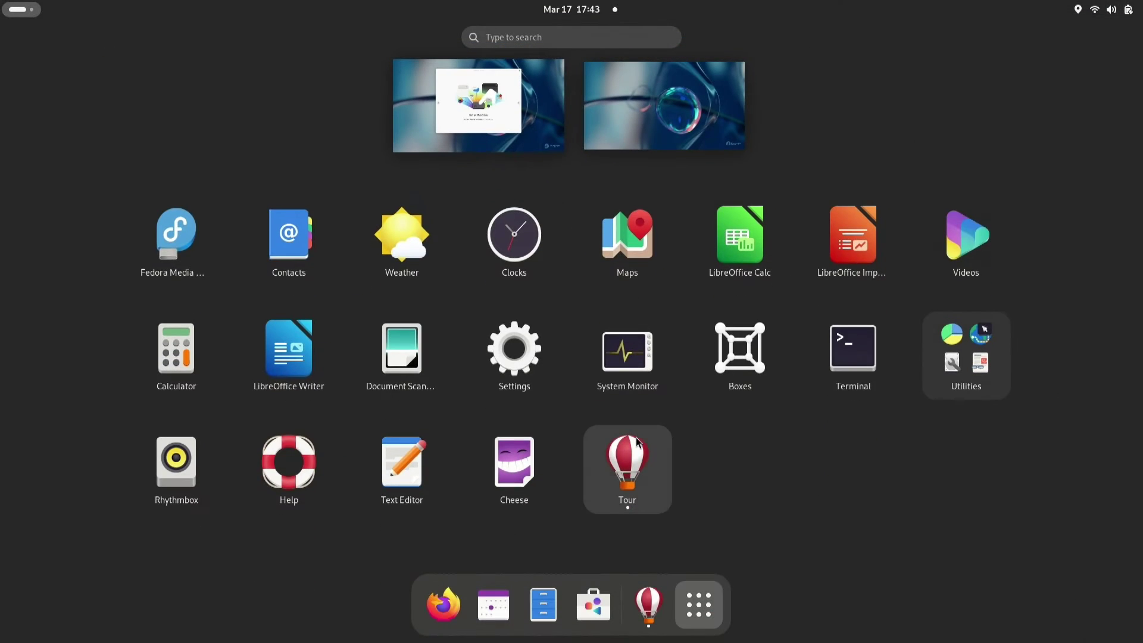
{"action": "left_click", "coordinate": [636, 440]}
{"action": "key", "text": "super"}
{"action": "key", "text": "super"}
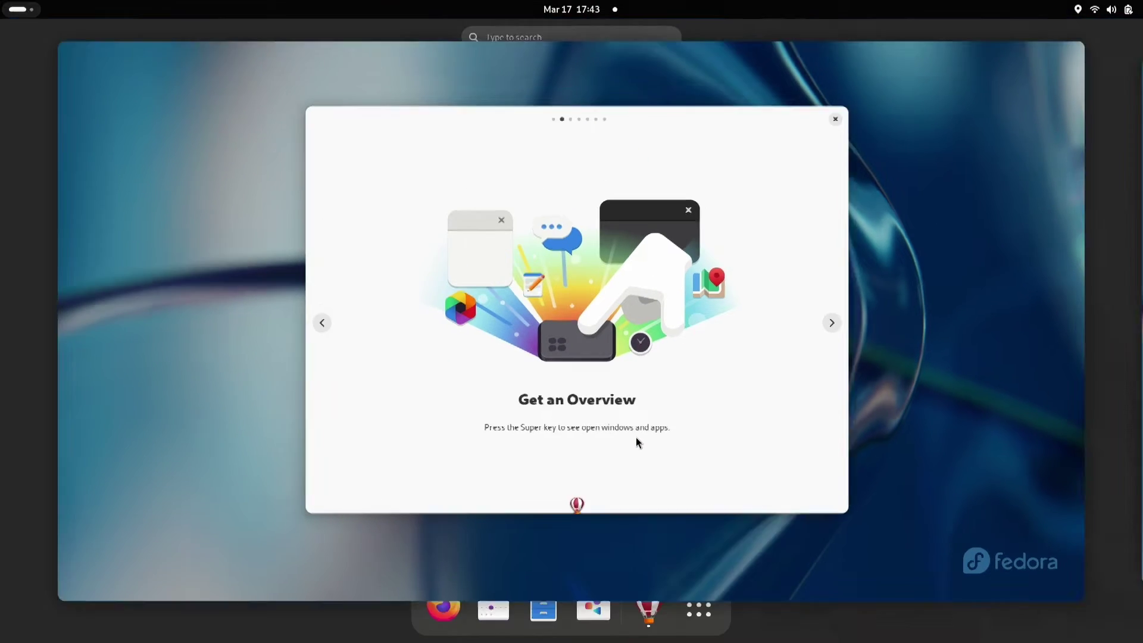
{"action": "left_click", "coordinate": [636, 440]}
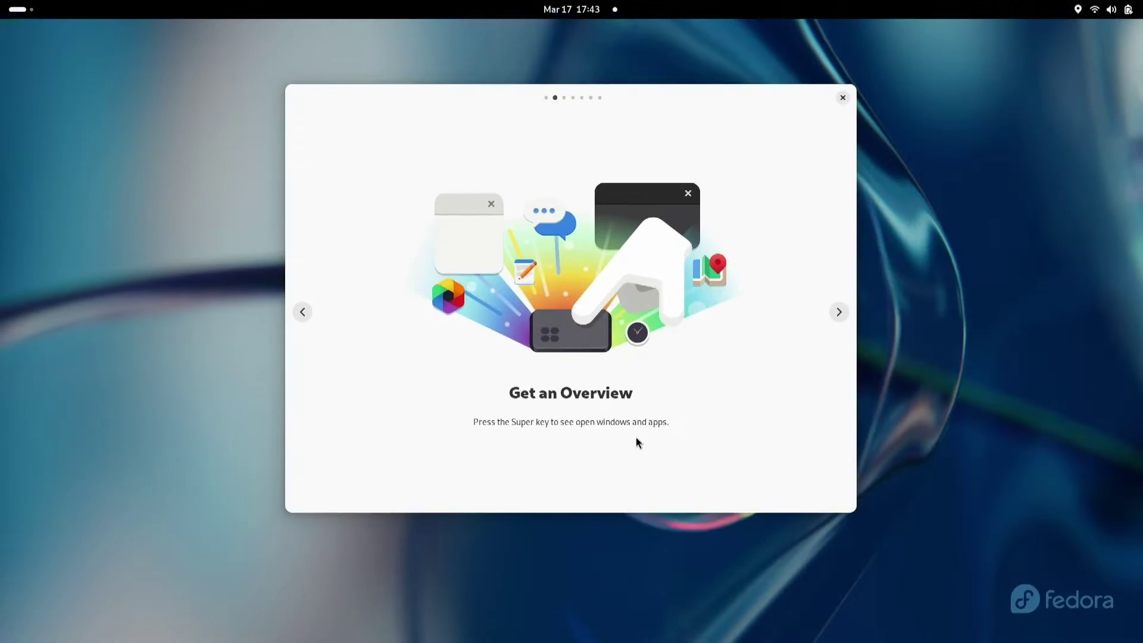
{"action": "left_click", "coordinate": [838, 312]}
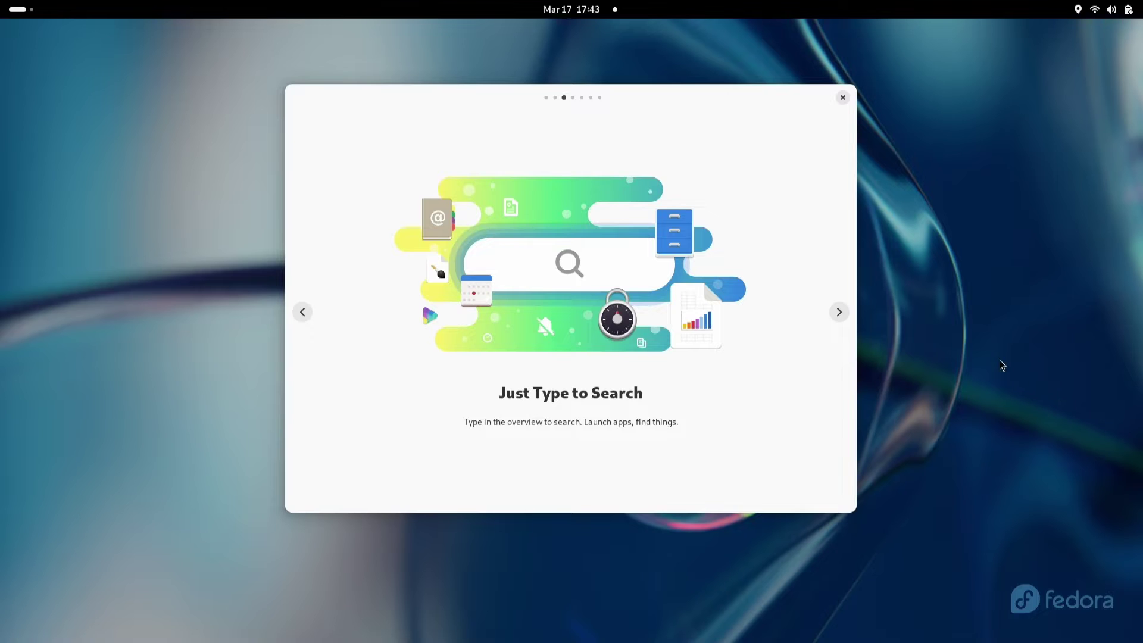
Step: Launch LibreOffice Writer by searching 'text' in the overview, close it, and advance the tour
{"action": "key", "text": "super"}
{"action": "left_click", "coordinate": [543, 36]}
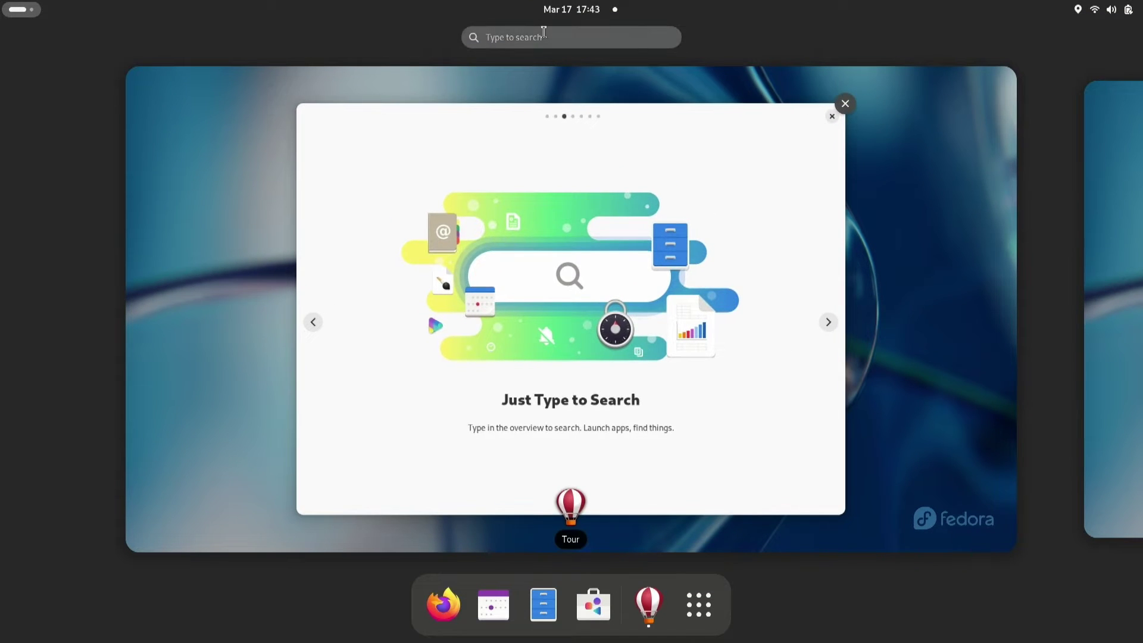
{"action": "type", "text": "text"}
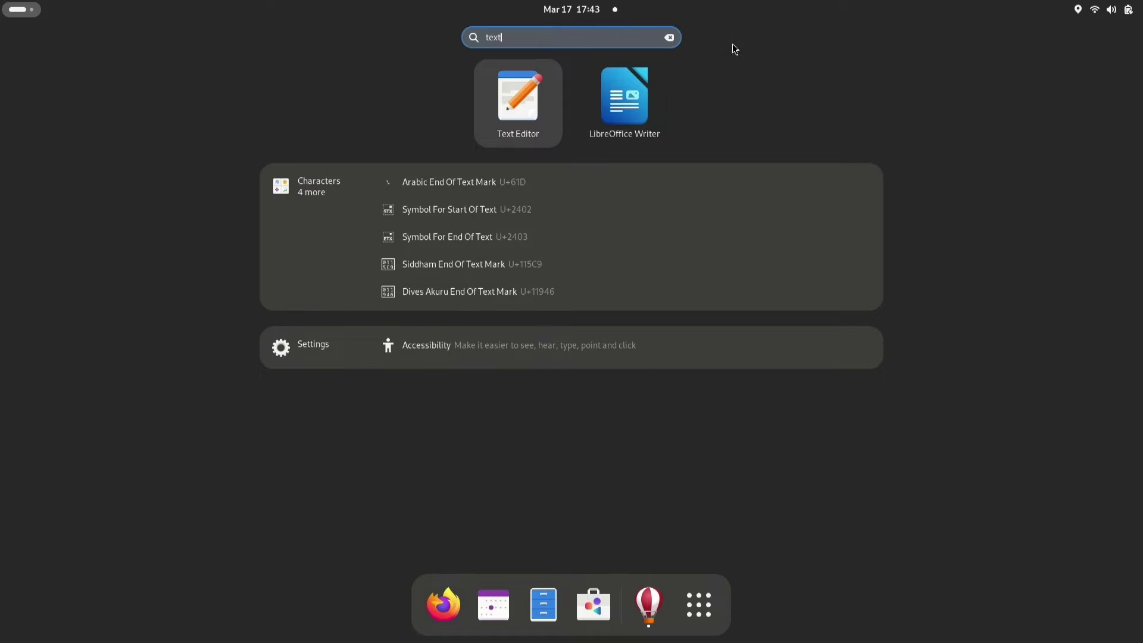
{"action": "left_click", "coordinate": [620, 107]}
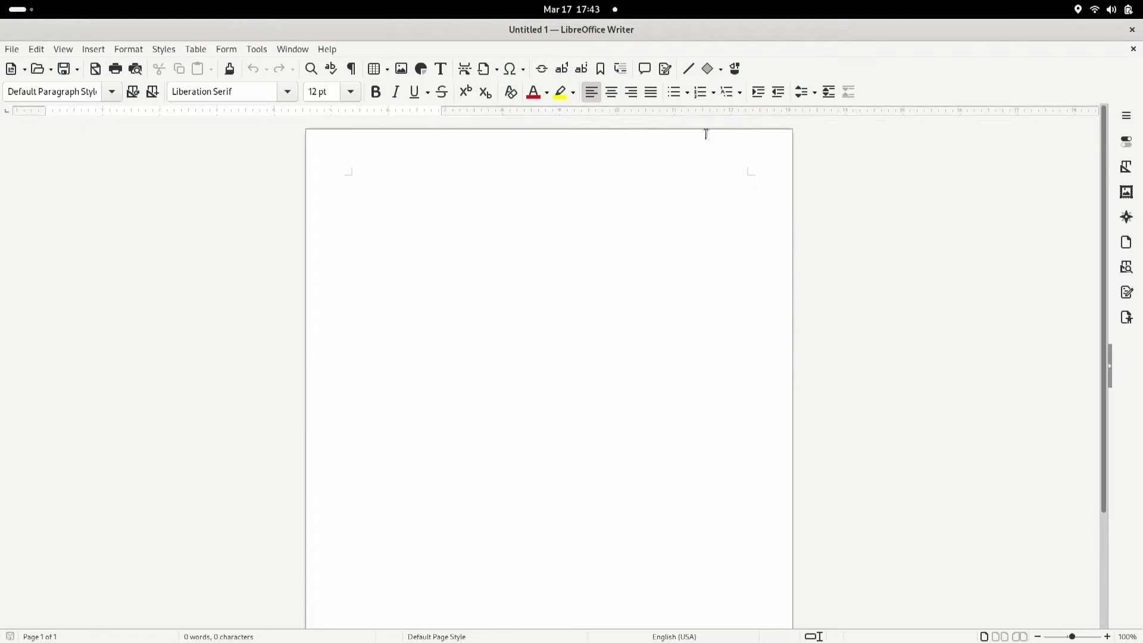
{"action": "left_click", "coordinate": [1132, 30]}
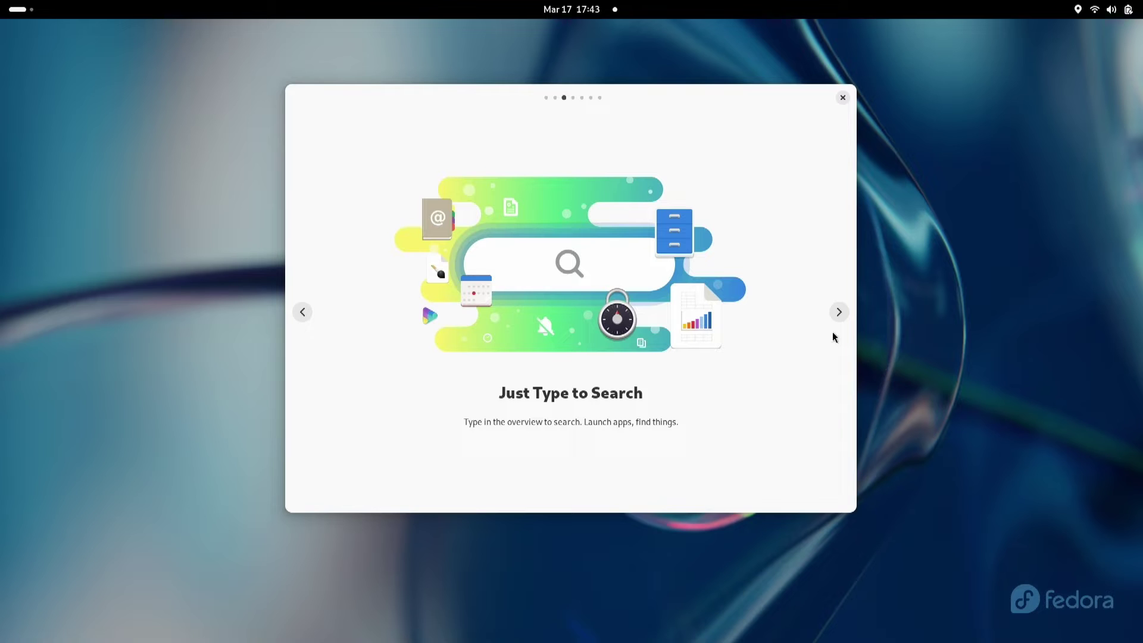
{"action": "left_click", "coordinate": [839, 312]}
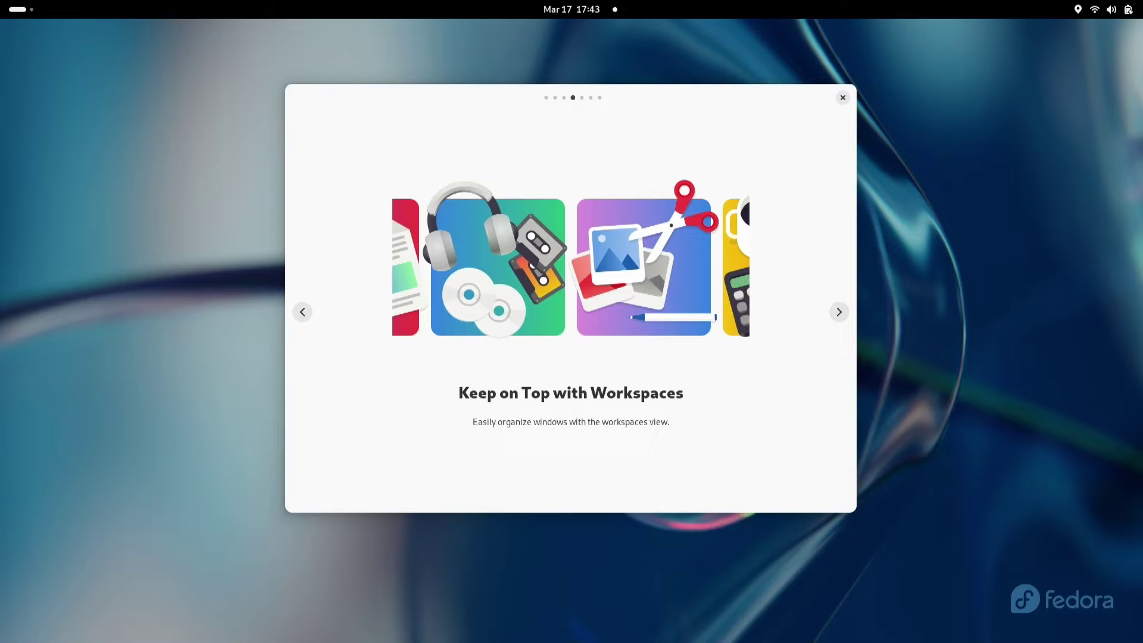
Step: Visit the empty second workspace, return to the first, and advance the tour
{"action": "left_click", "coordinate": [20, 12]}
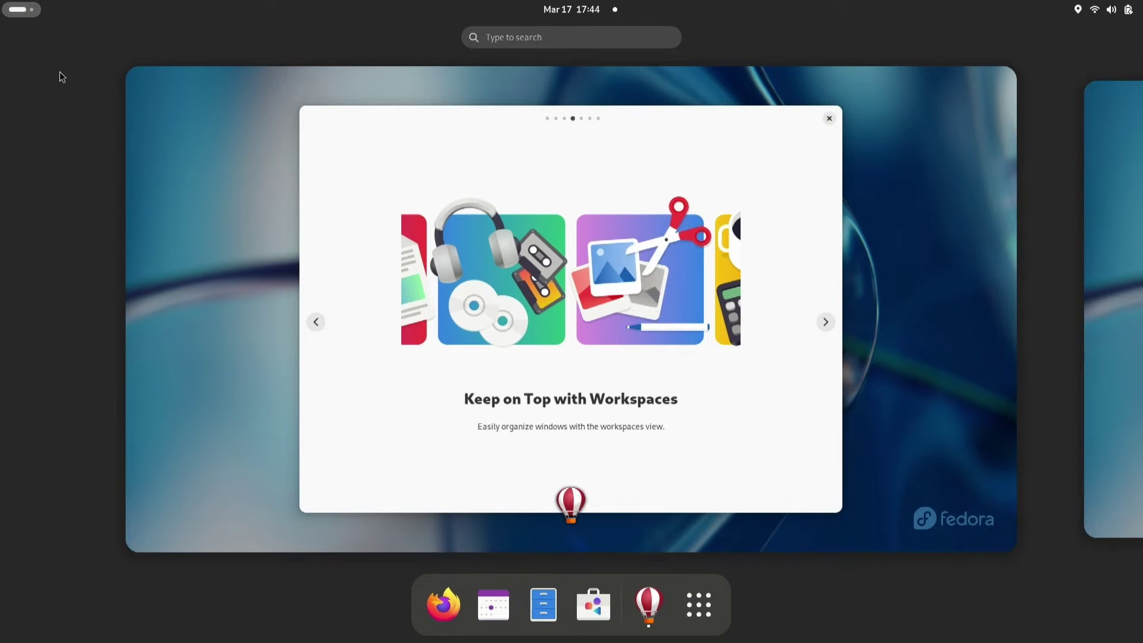
{"action": "scroll", "coordinate": [54, 70], "scroll_direction": "down", "scroll_amount": 1}
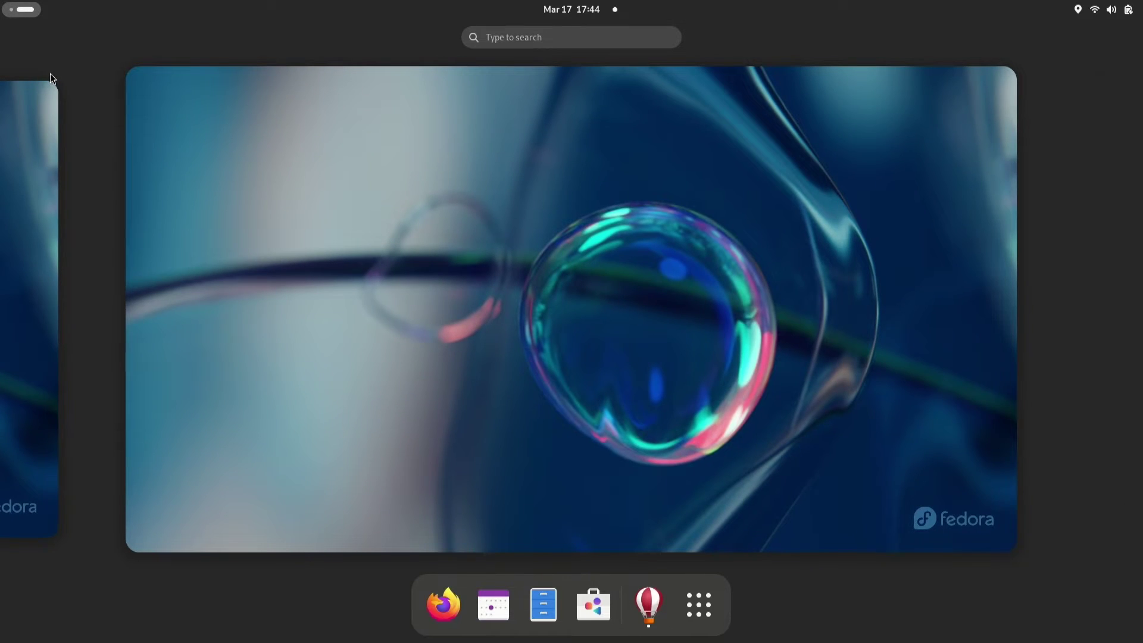
{"action": "scroll", "coordinate": [50, 74], "scroll_direction": "up", "scroll_amount": 1}
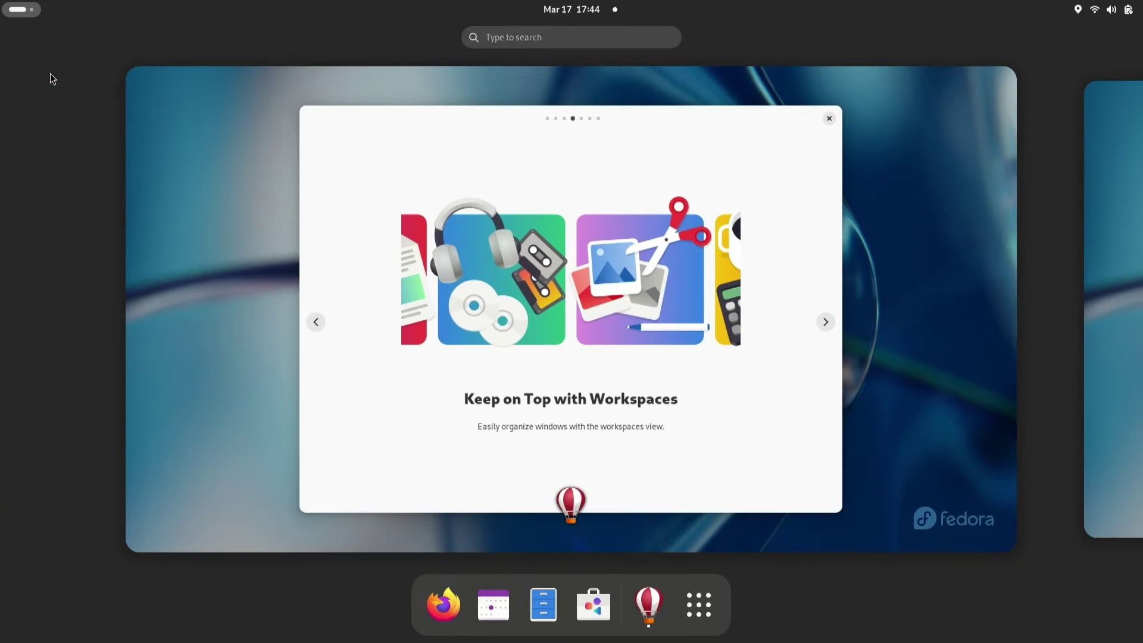
{"action": "left_click", "coordinate": [1124, 195]}
{"action": "left_click", "coordinate": [50, 174]}
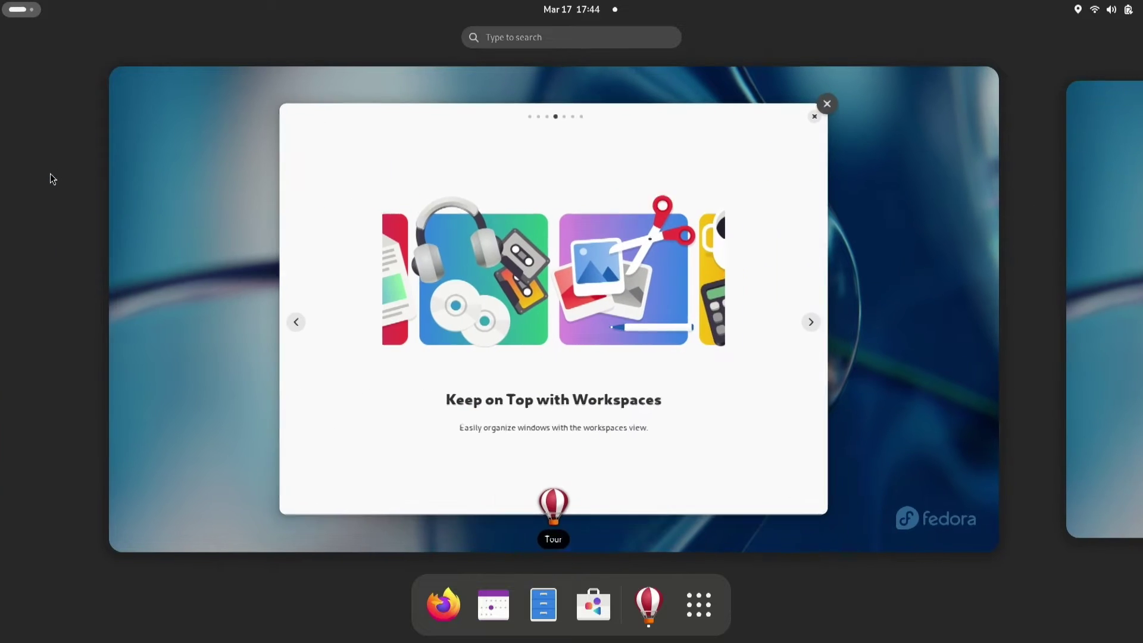
{"action": "left_click", "coordinate": [14, 7]}
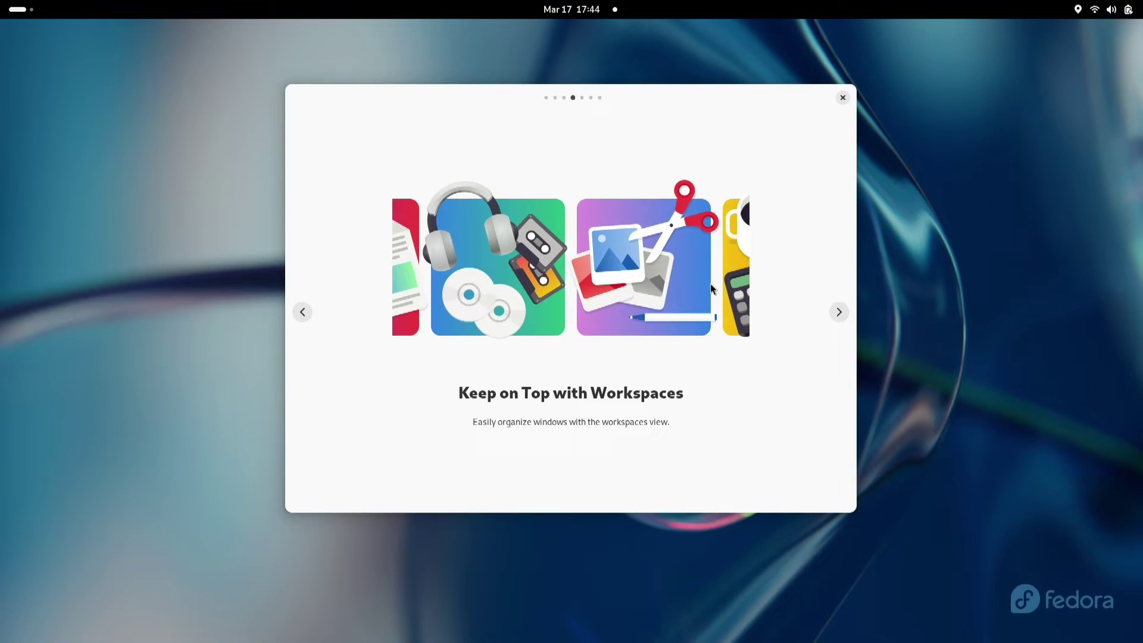
{"action": "left_click", "coordinate": [836, 320]}
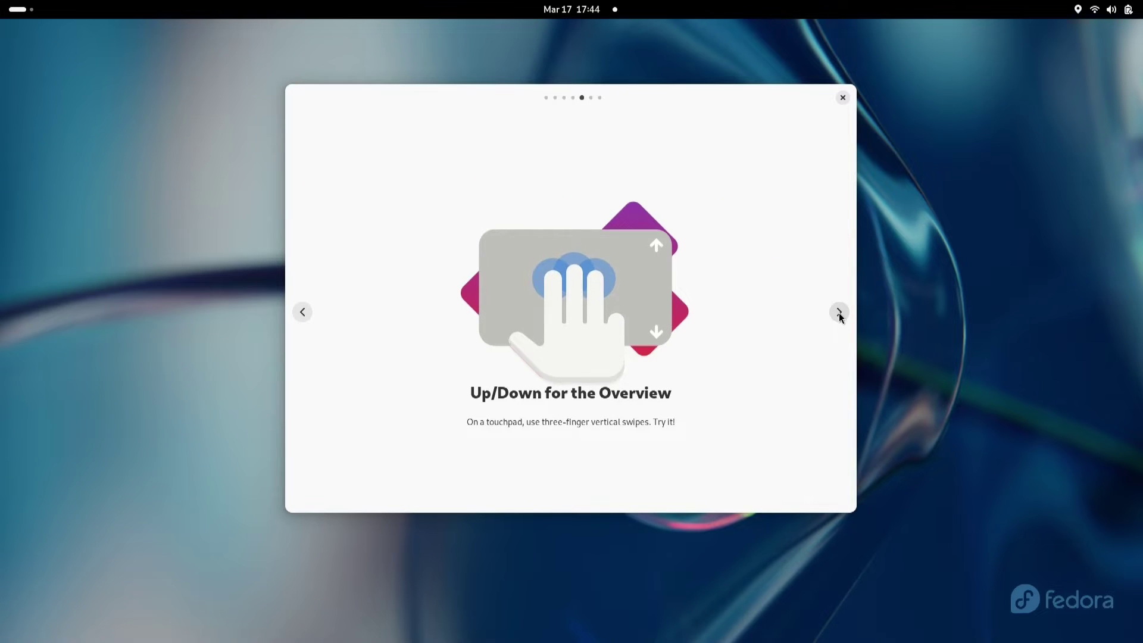
Step: Toggle between the overview and the app grid, then advance the tour to Left/Right for Workspaces
{"action": "key", "text": "super"}
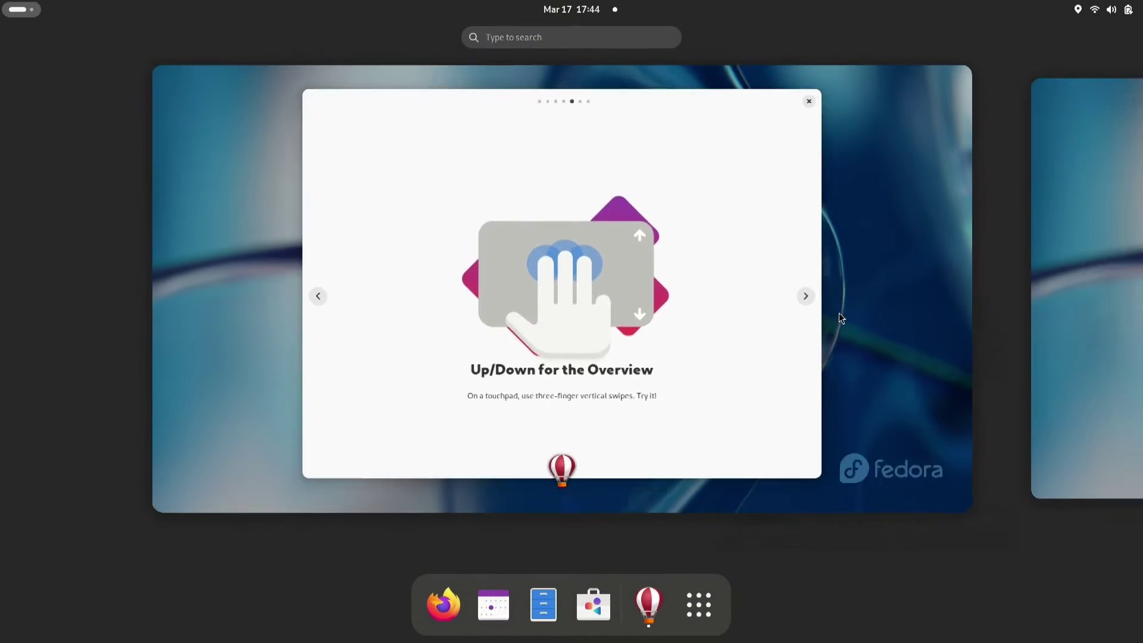
{"action": "key", "text": "super"}
{"action": "key", "text": "Escape"}
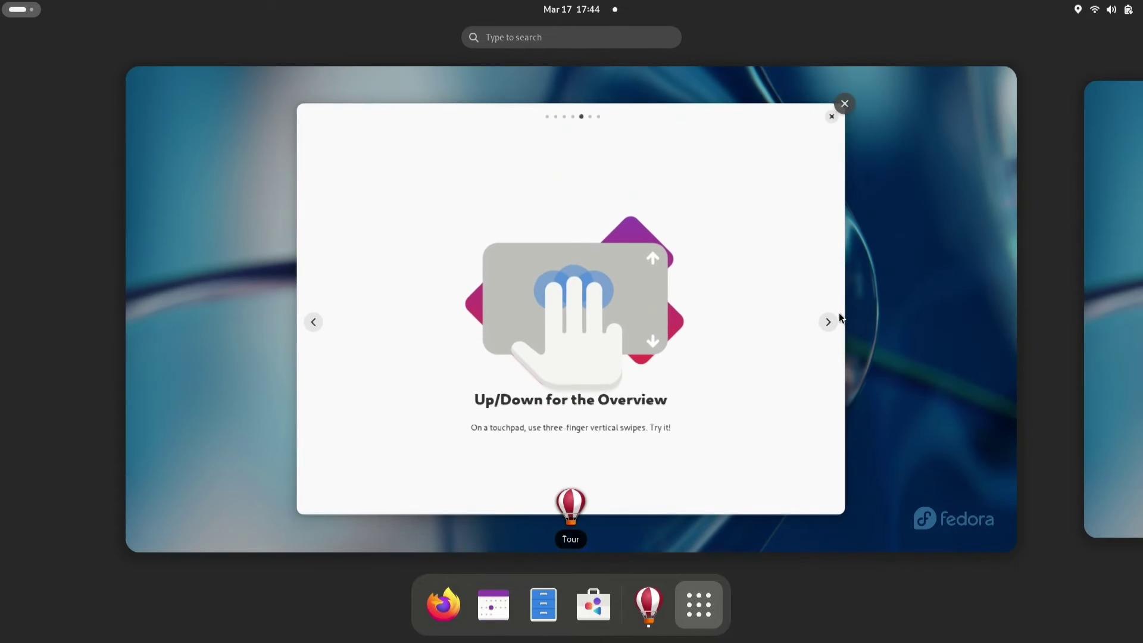
{"action": "key", "text": "super"}
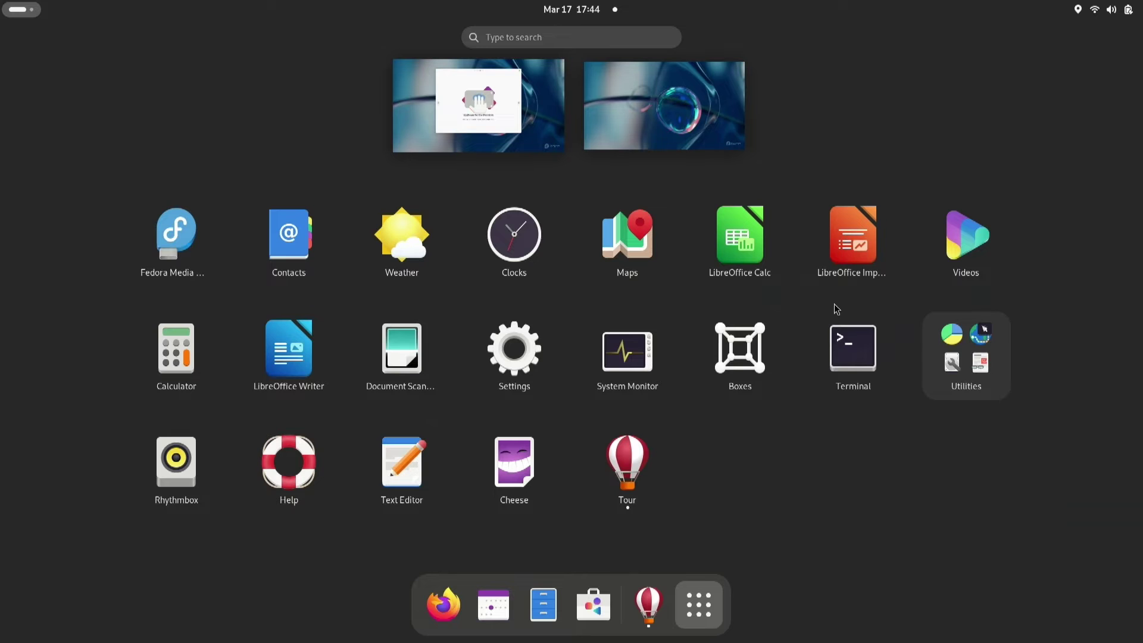
{"action": "key", "text": "Escape"}
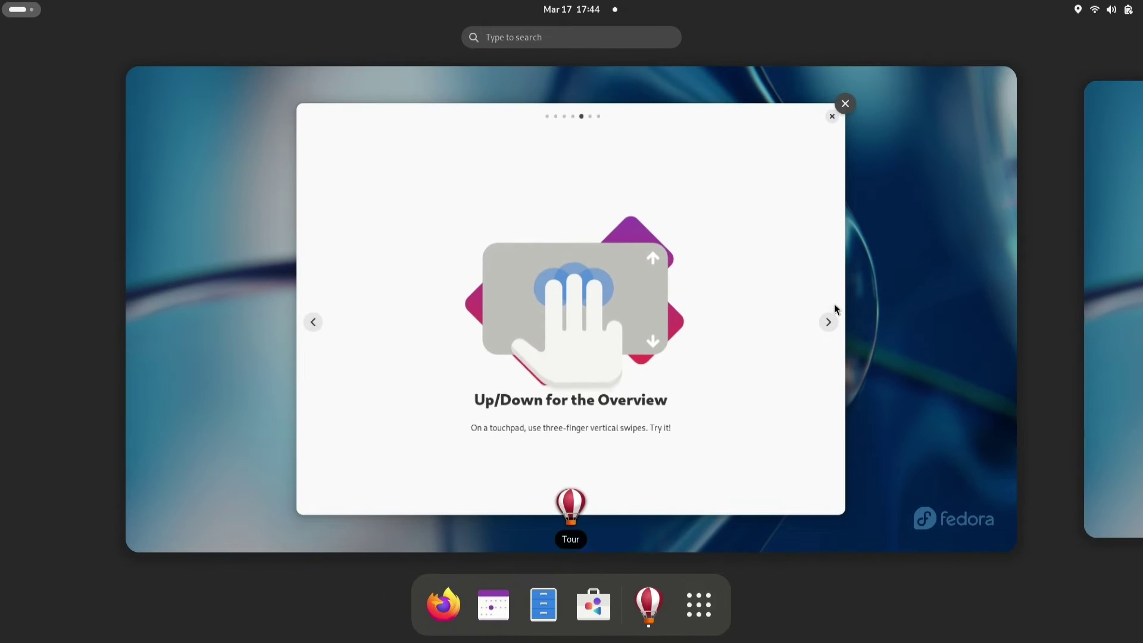
{"action": "key", "text": "super"}
{"action": "key", "text": "Escape"}
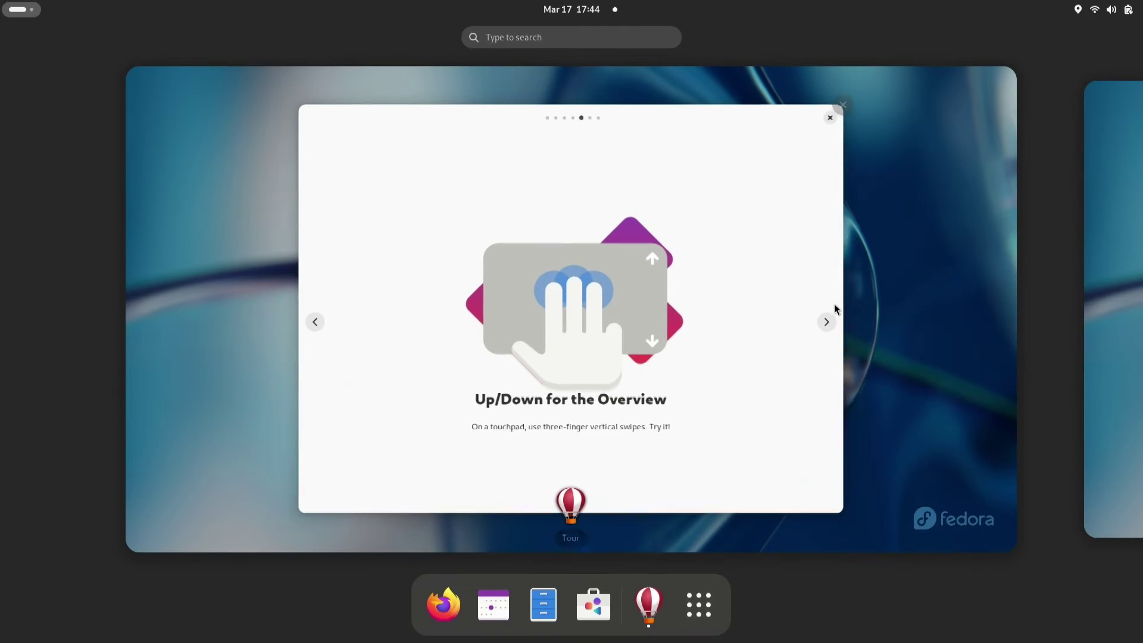
{"action": "left_click", "coordinate": [782, 374]}
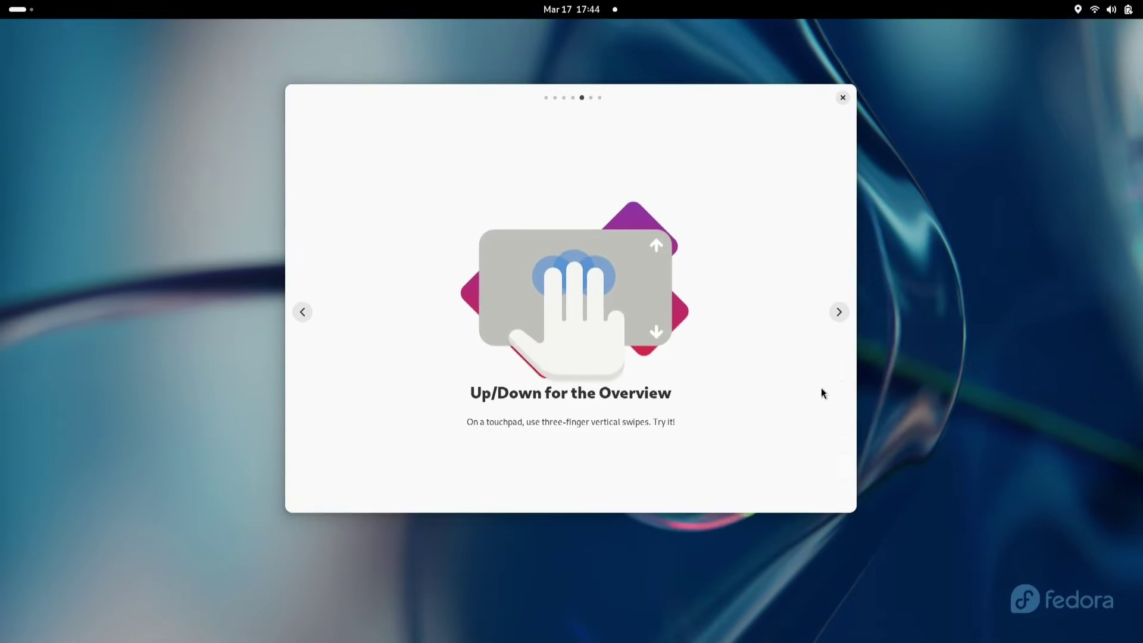
{"action": "left_click", "coordinate": [835, 316]}
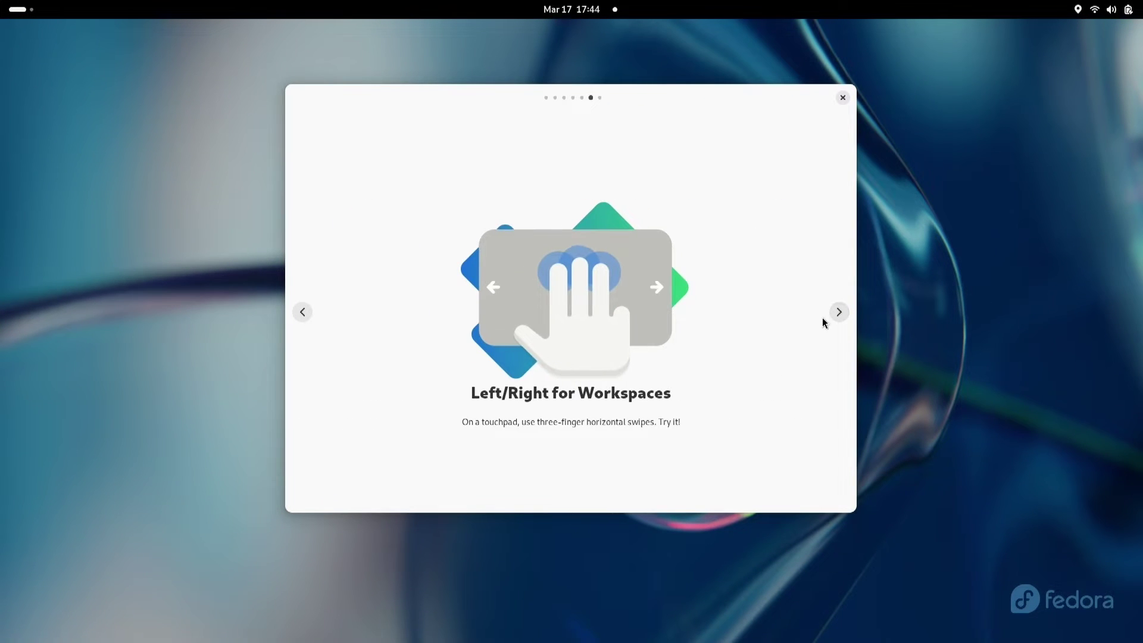
Step: Switch to the next workspace and back three times with Super+Page Down/Up, then reach the final page
{"action": "key", "text": "super+Page_Down"}
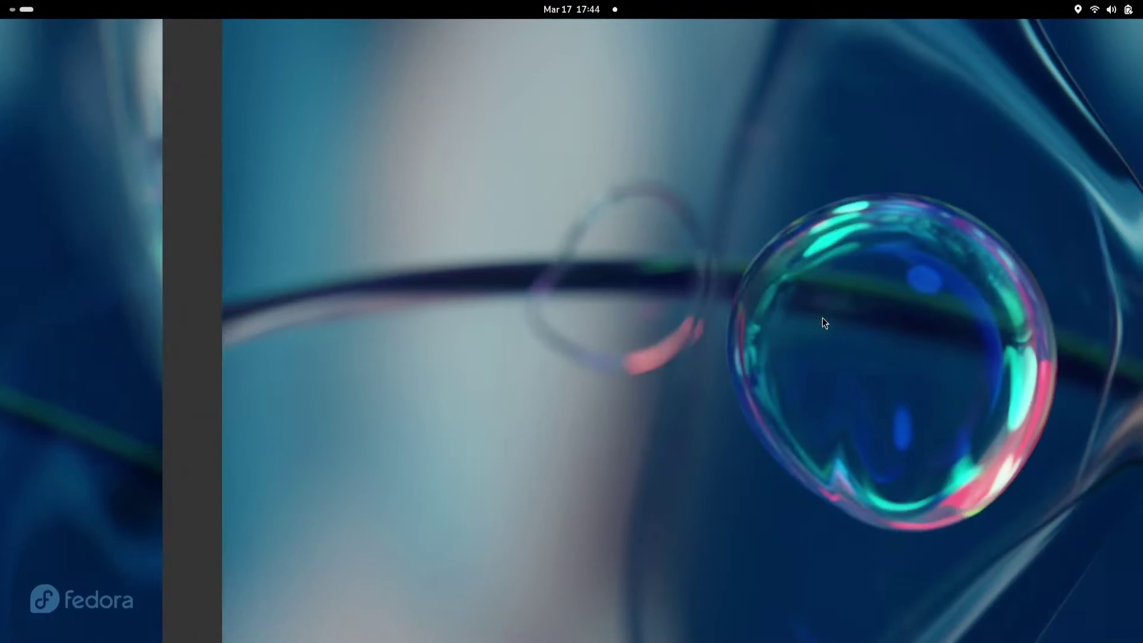
{"action": "key", "text": "super+Page_Up"}
{"action": "key", "text": "super+Page_Down"}
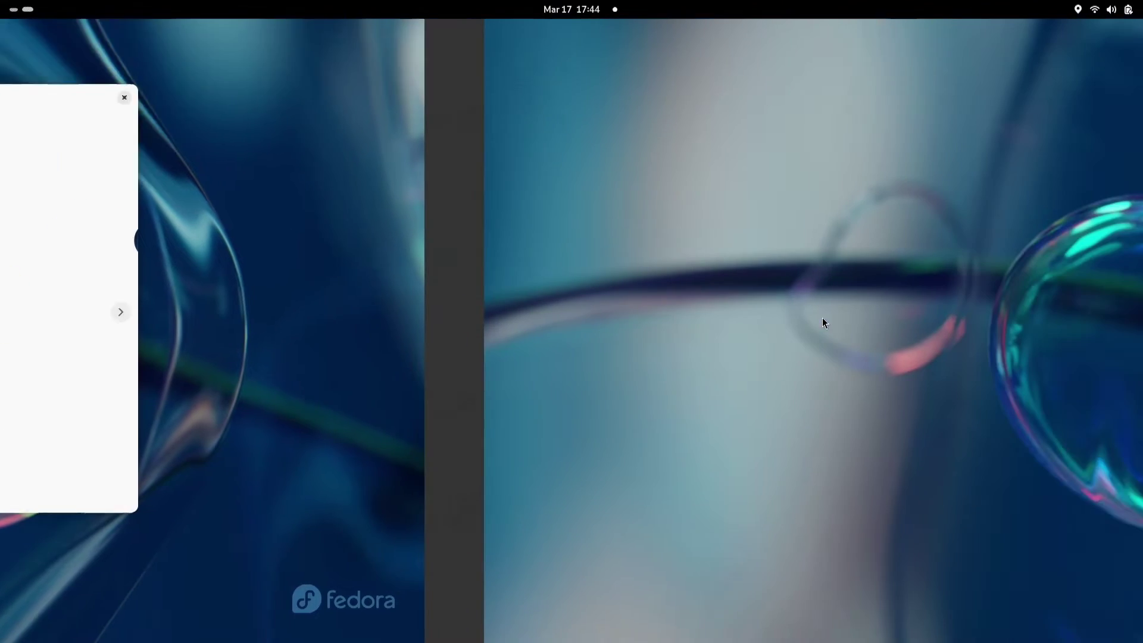
{"action": "key", "text": "super+Page_Up"}
{"action": "key", "text": "super+Page_Down"}
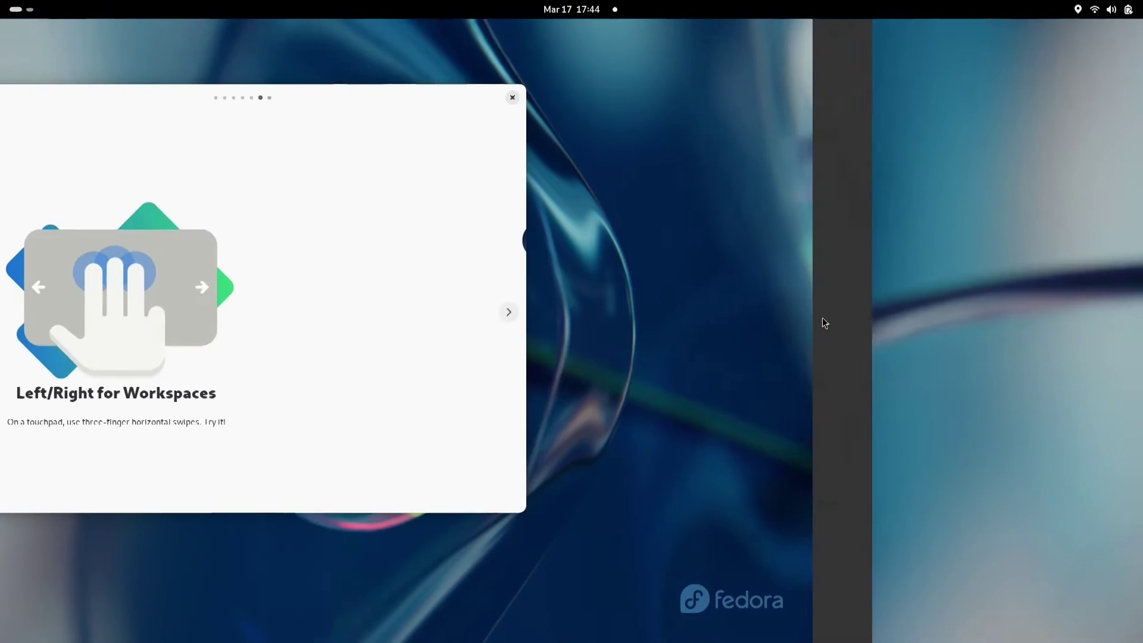
{"action": "key", "text": "super+Page_Up"}
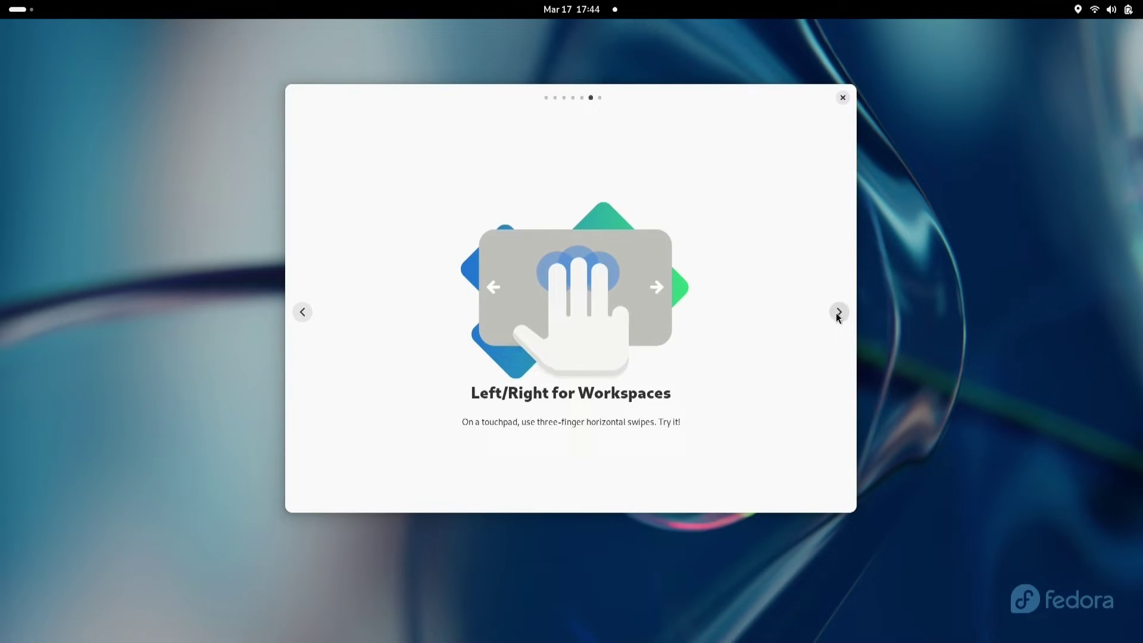
{"action": "left_click", "coordinate": [836, 315]}
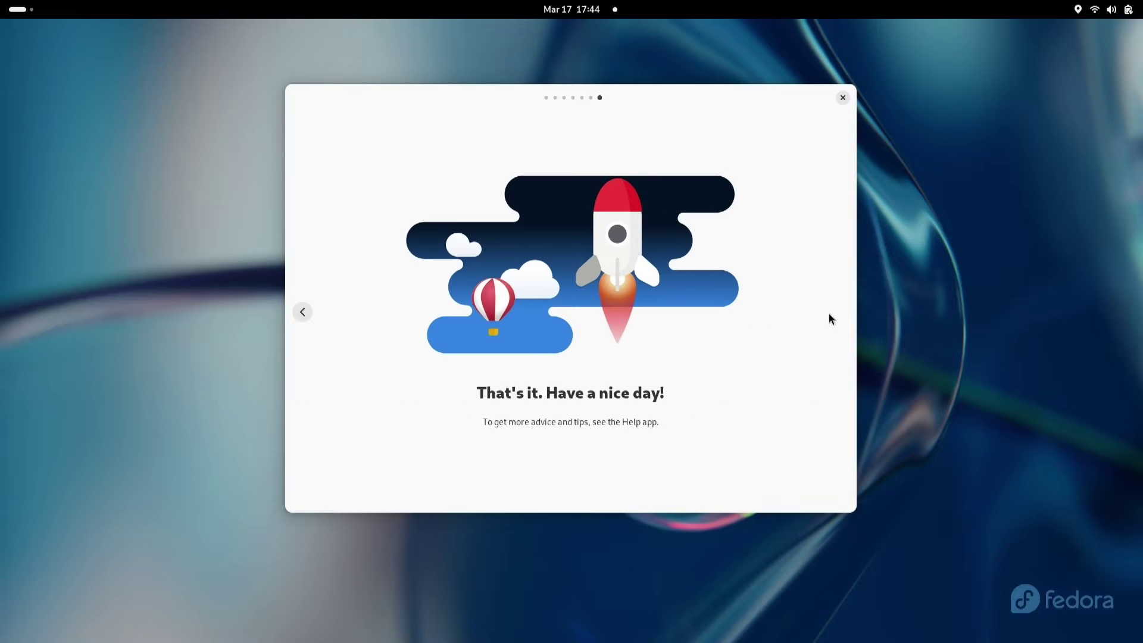
Step: Close the tour and launch Firefox from the dash on the Fedora Start page
{"action": "left_click", "coordinate": [843, 97]}
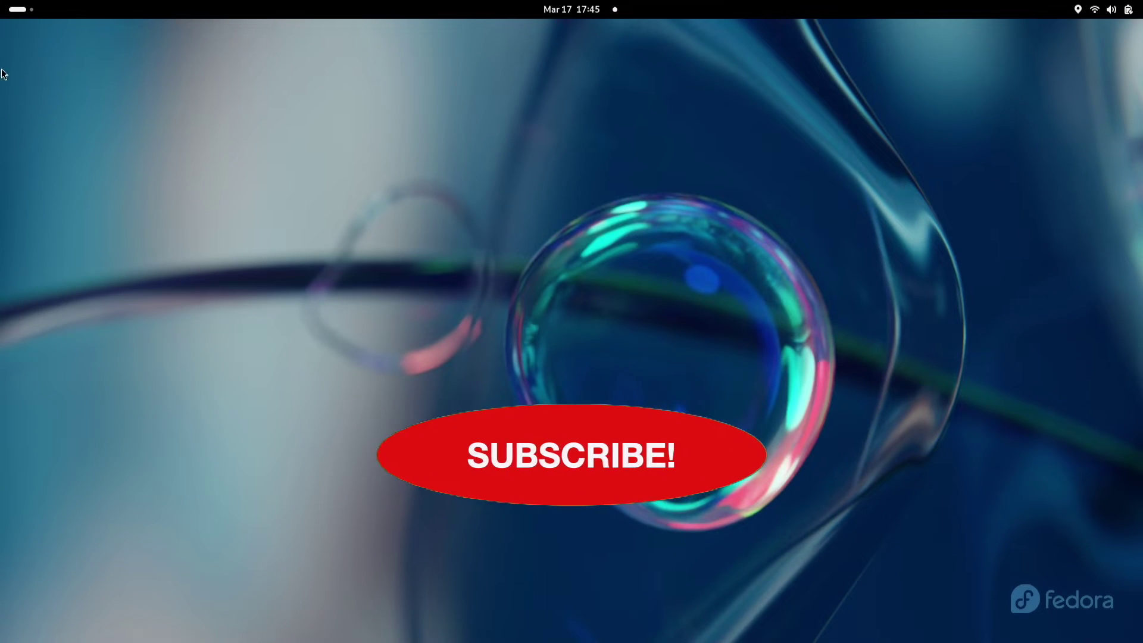
{"action": "left_click", "coordinate": [18, 11]}
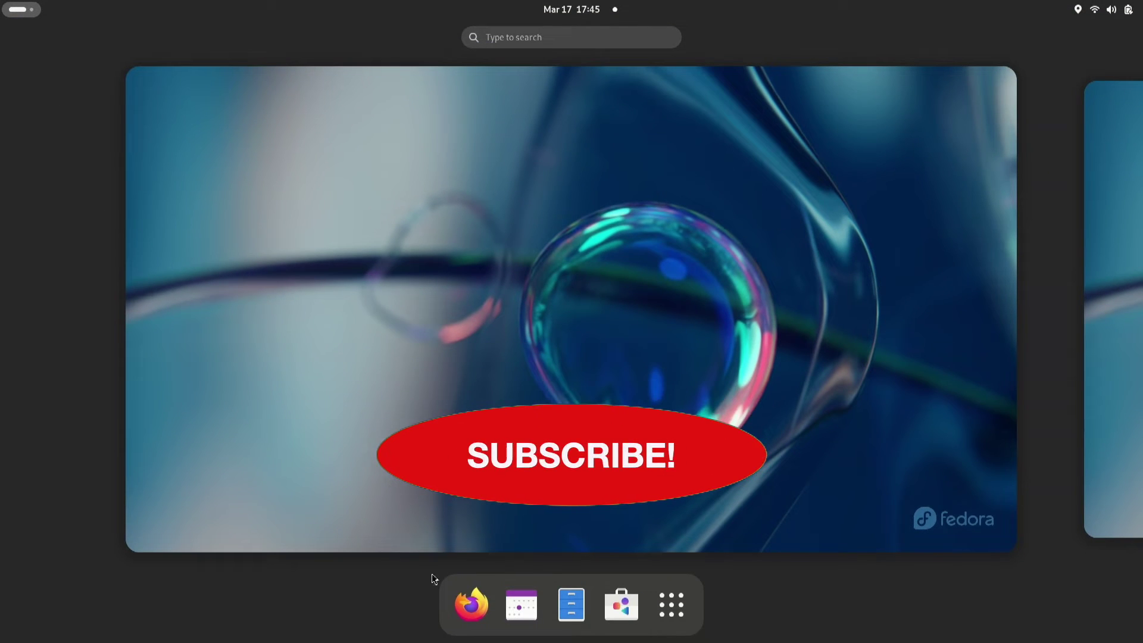
{"action": "left_click", "coordinate": [465, 602]}
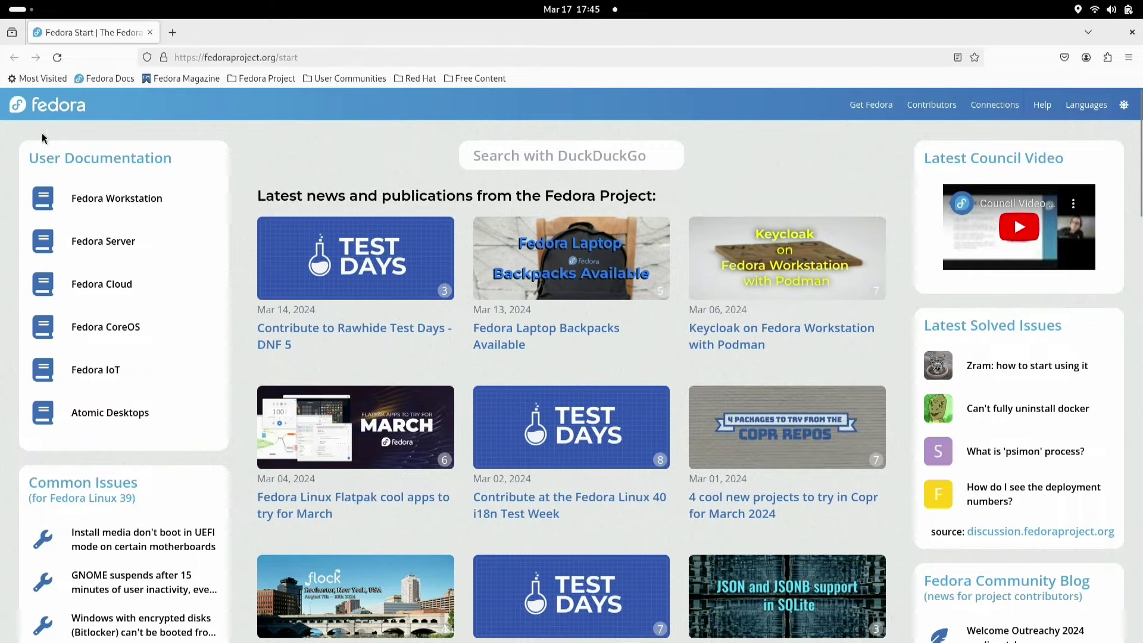
{"action": "left_click", "coordinate": [18, 10]}
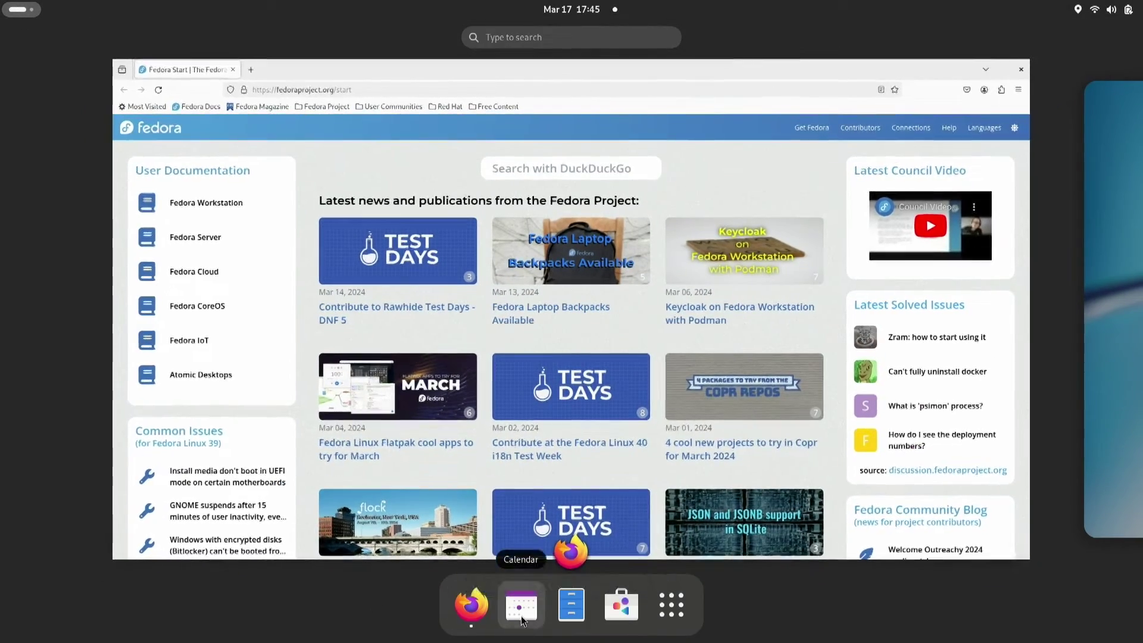
Step: Launch Calendar from the dash, showing the March–April 2024 month view
{"action": "left_click", "coordinate": [521, 605]}
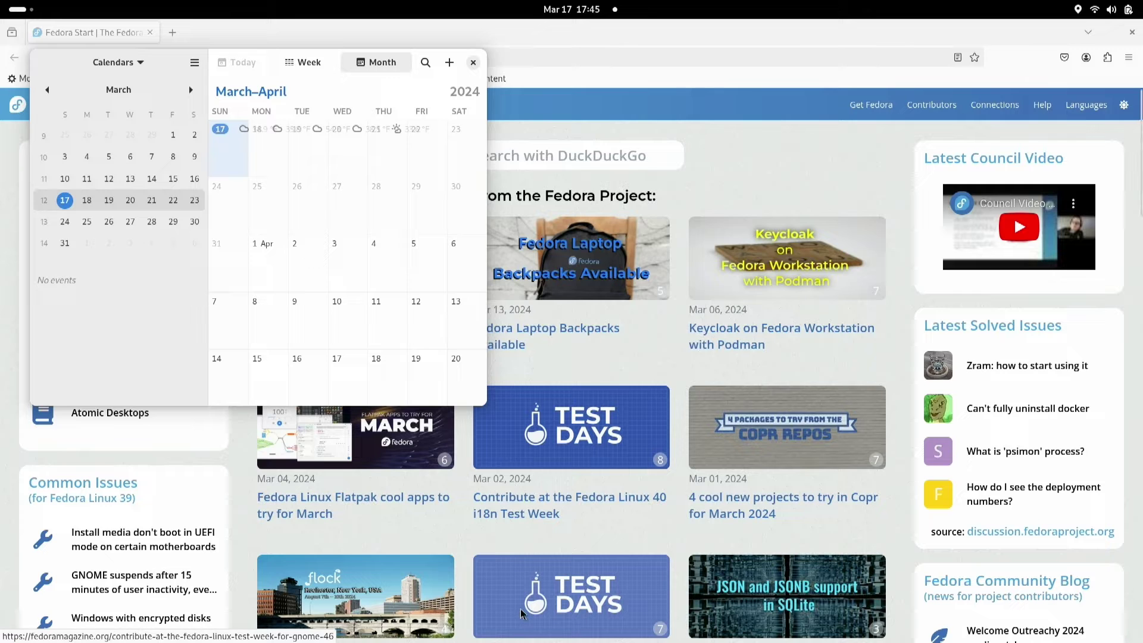
{"action": "left_click", "coordinate": [11, 15]}
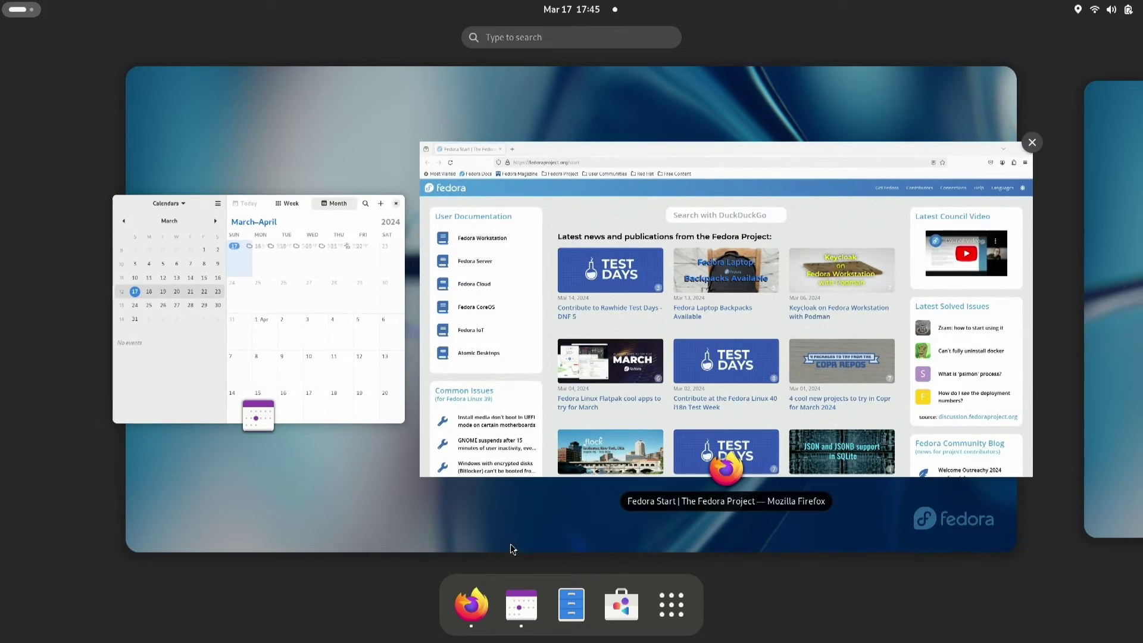
Step: Launch Files from the dash, opened at the Home folder
{"action": "left_click", "coordinate": [561, 611]}
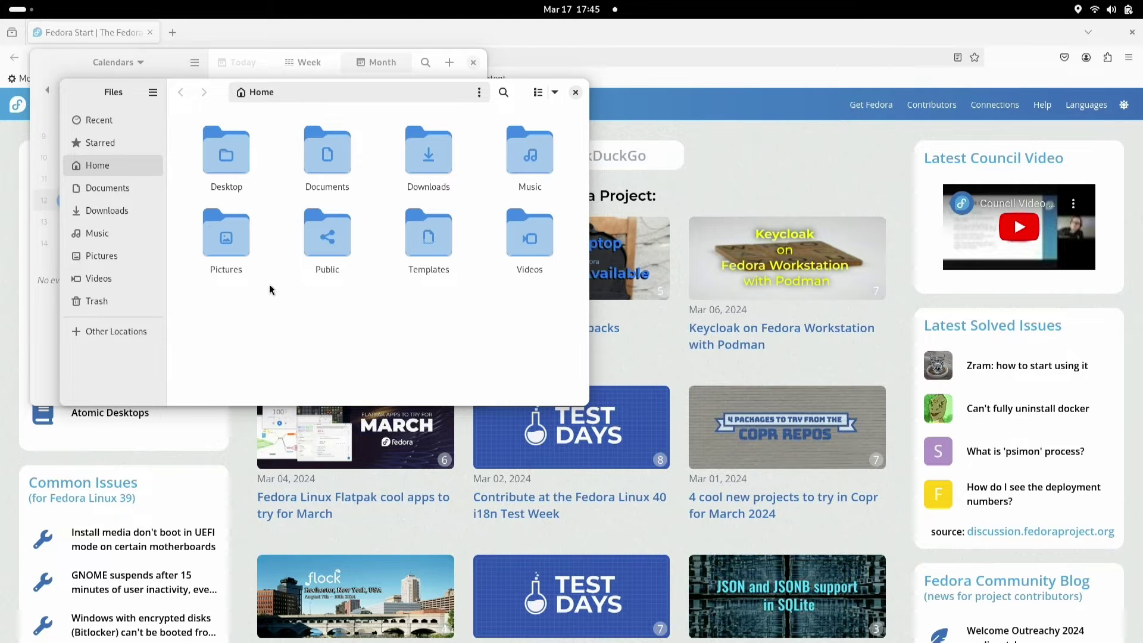
{"action": "left_click", "coordinate": [21, 9]}
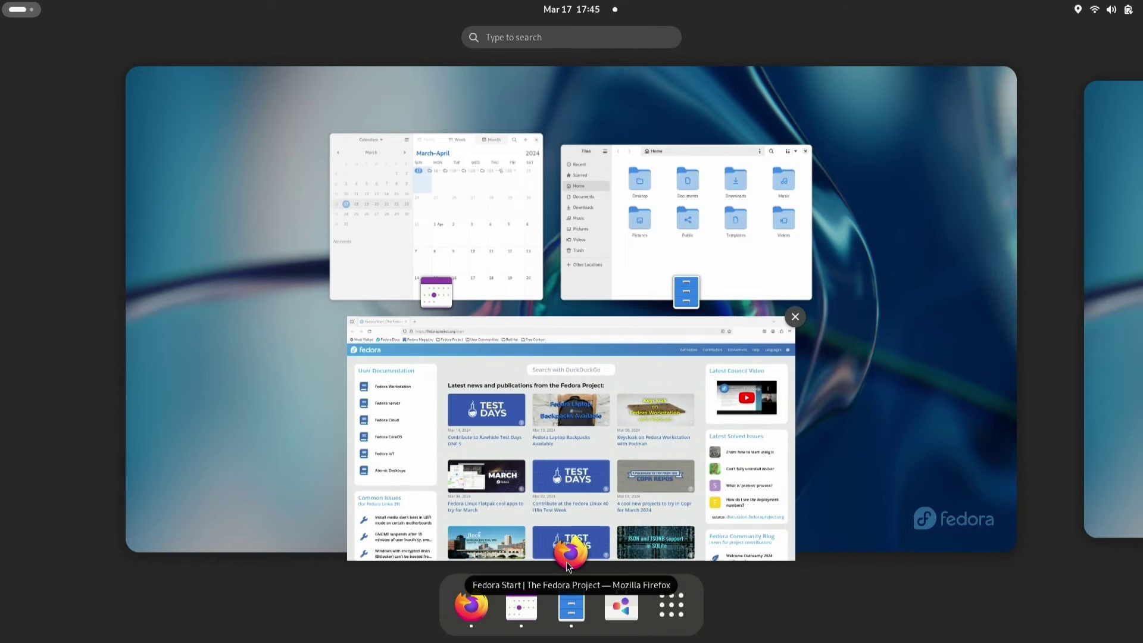
Step: Launch Software and scroll through its Explore page's Editor's Choice and New & Updated apps
{"action": "left_click", "coordinate": [621, 610]}
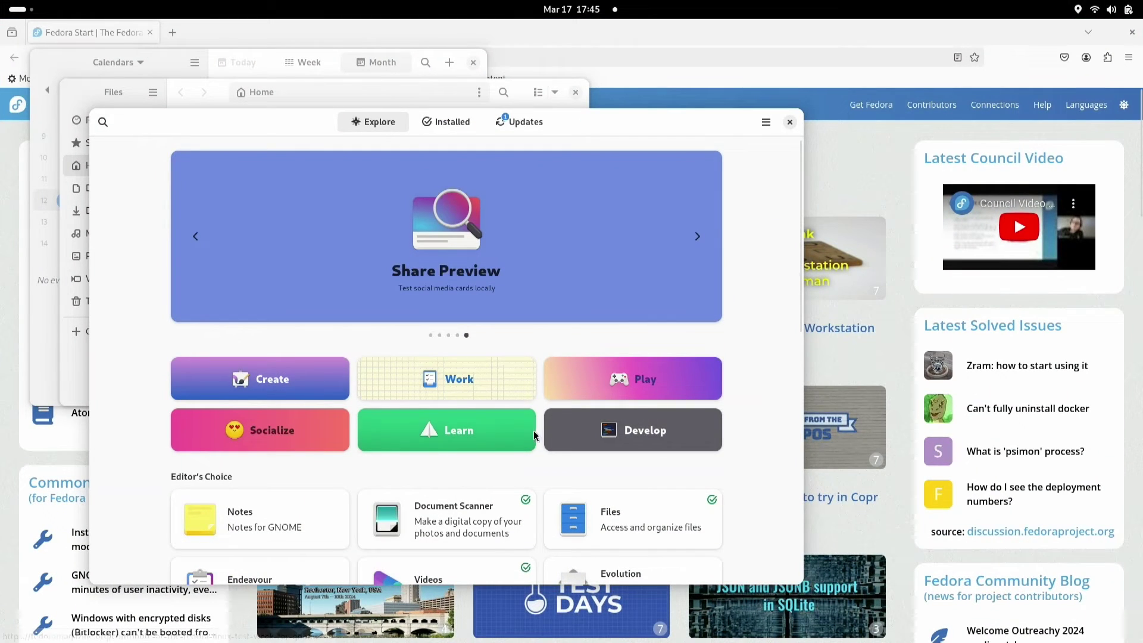
{"action": "scroll", "coordinate": [560, 407], "scroll_direction": "down", "scroll_amount": 3}
{"action": "scroll", "coordinate": [560, 407], "scroll_direction": "down", "scroll_amount": 10}
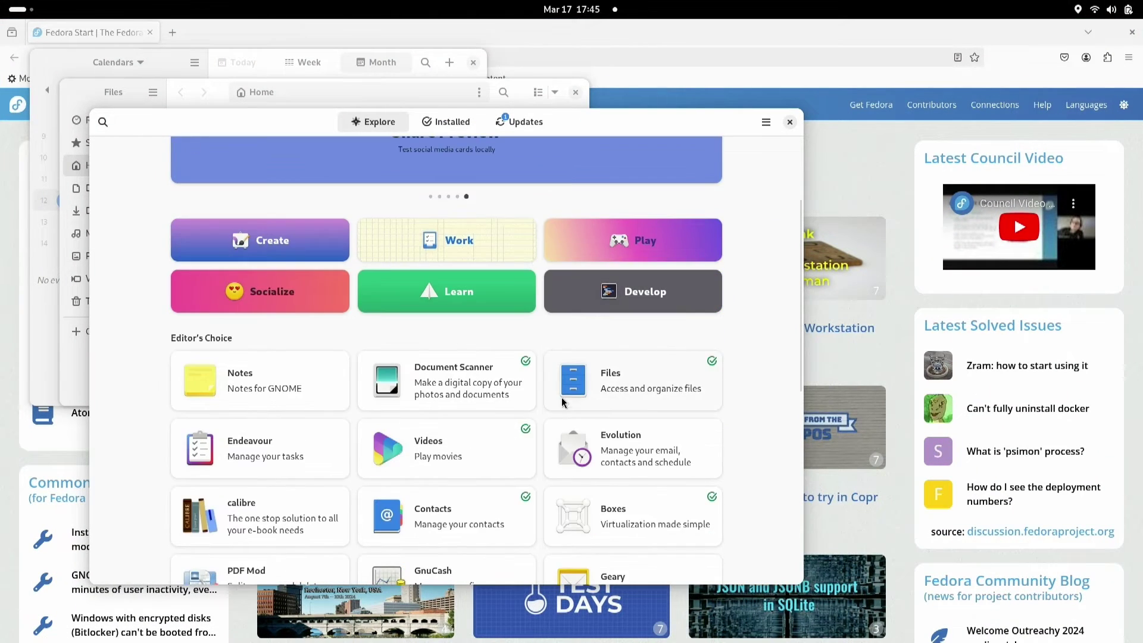
{"action": "scroll", "coordinate": [560, 424], "scroll_direction": "down", "scroll_amount": 5}
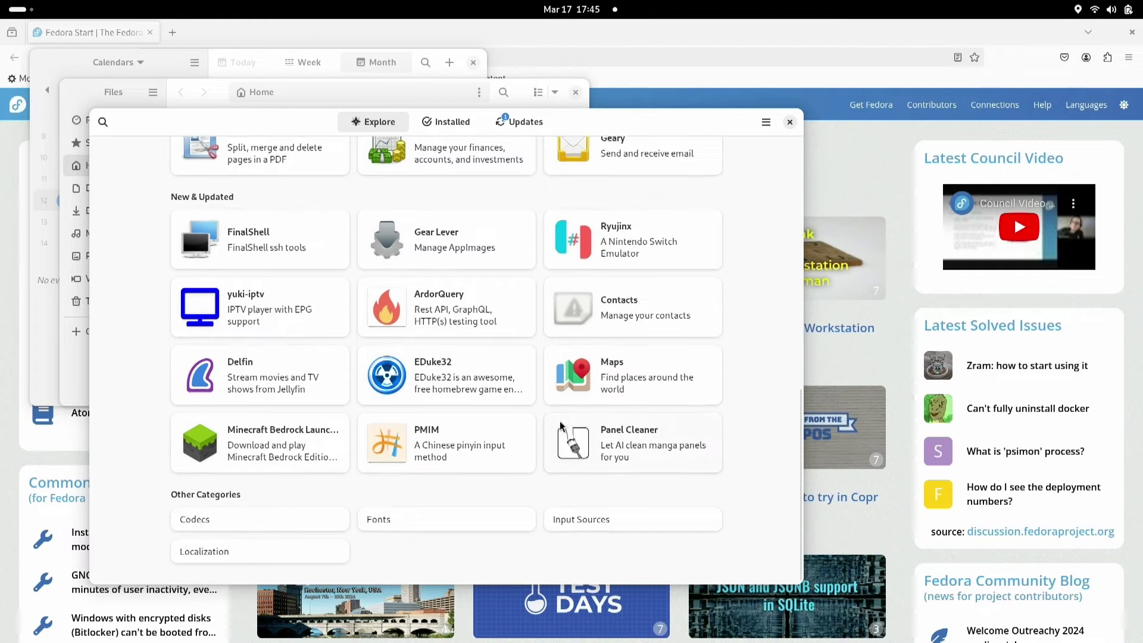
{"action": "scroll", "coordinate": [566, 417], "scroll_direction": "up", "scroll_amount": 15}
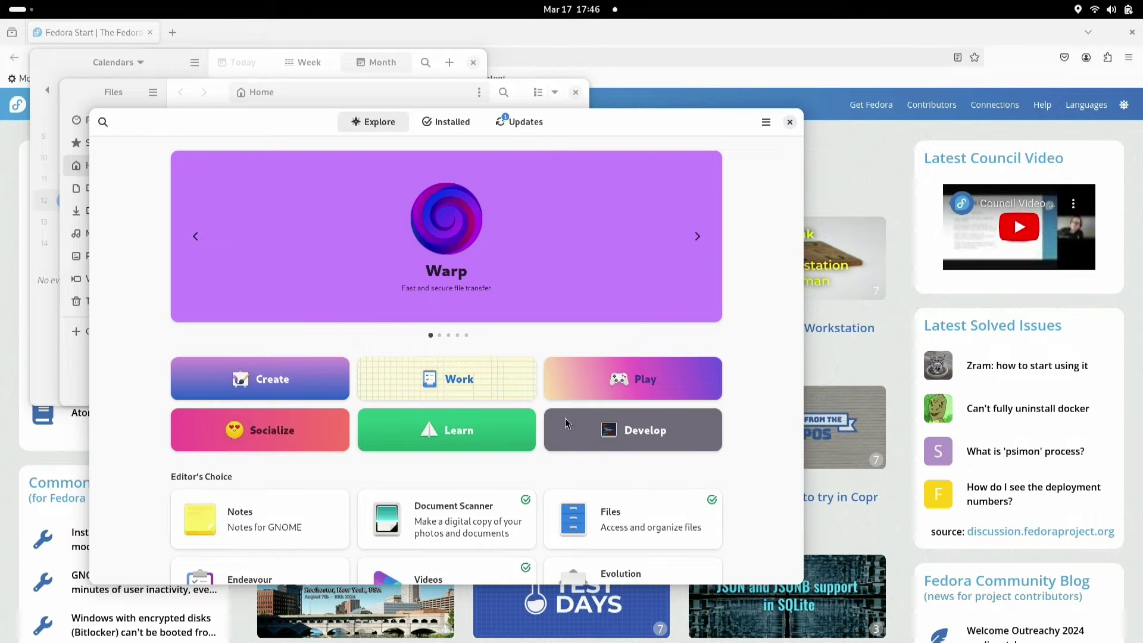
{"action": "left_click", "coordinate": [20, 13]}
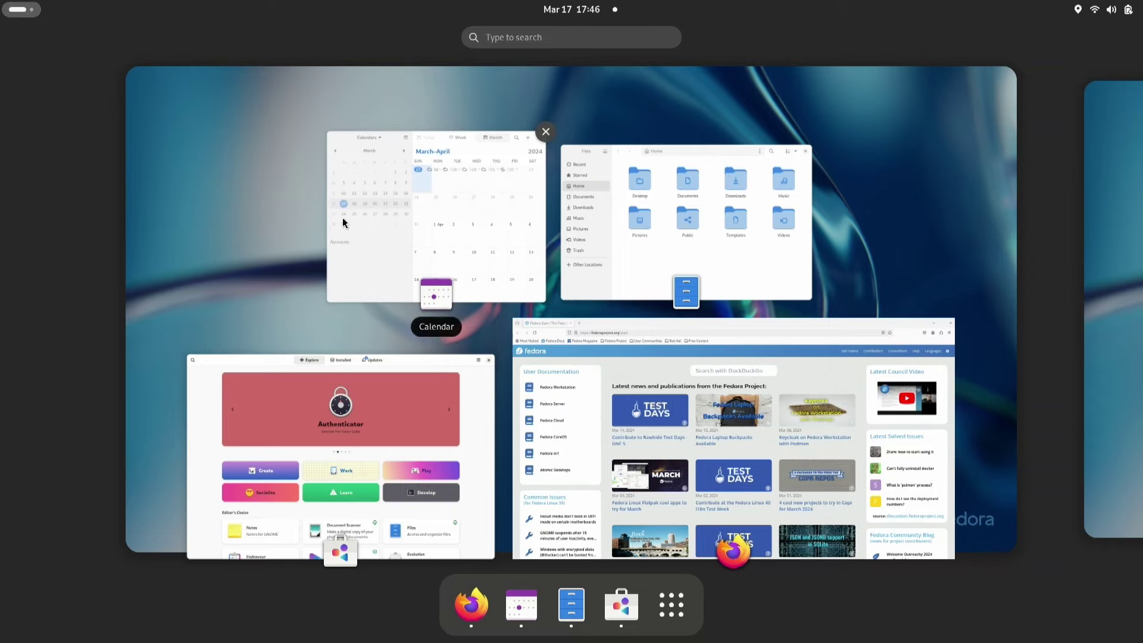
{"action": "left_click_drag", "start_coordinate": [342, 218], "coordinate": [1106, 266]}
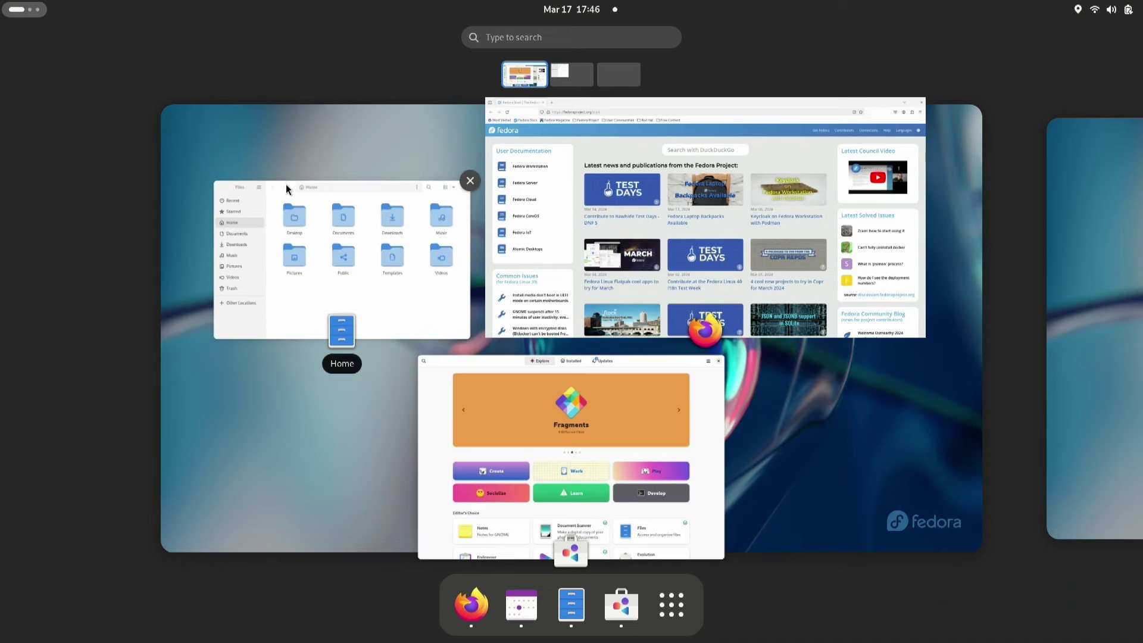
{"action": "left_click_drag", "start_coordinate": [287, 189], "coordinate": [616, 78]}
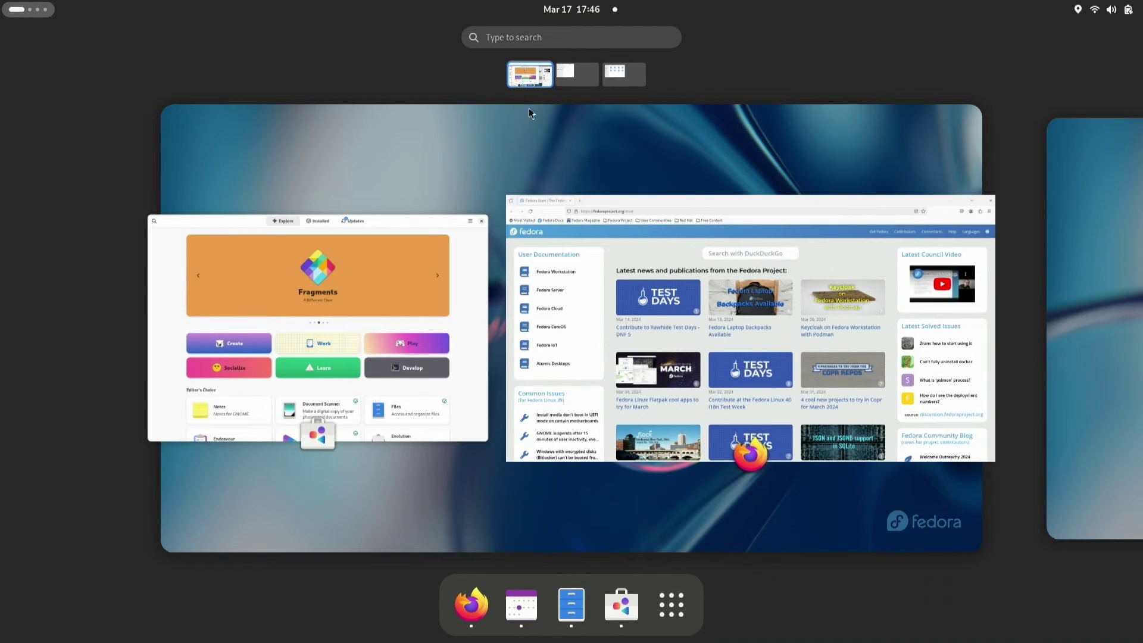
{"action": "scroll", "coordinate": [572, 184], "scroll_direction": "down", "scroll_amount": 1}
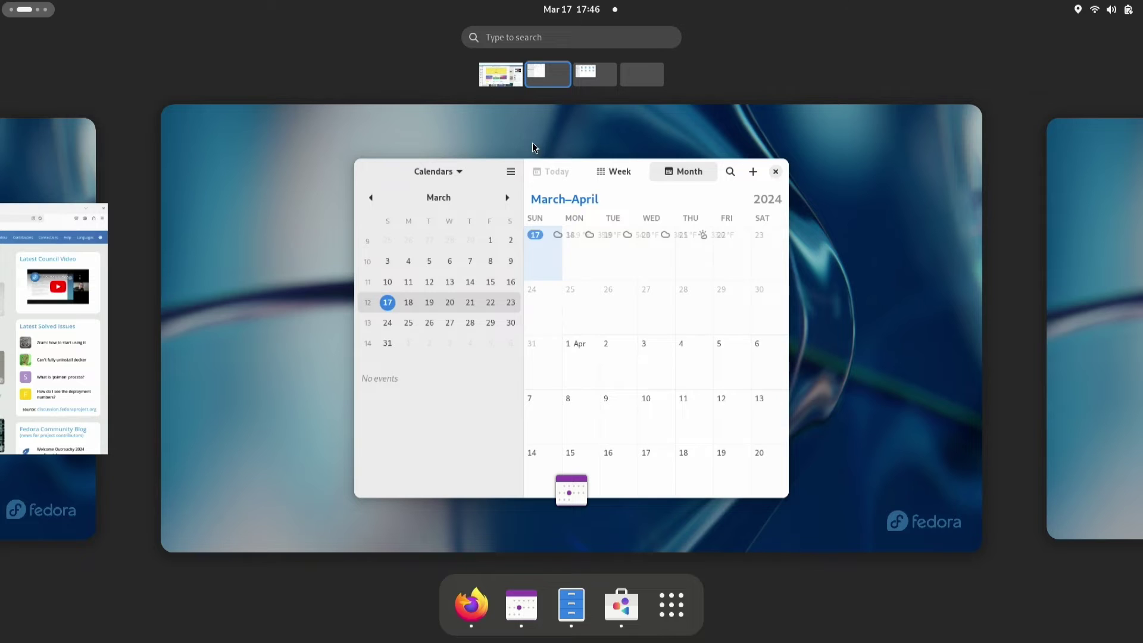
{"action": "left_click", "coordinate": [576, 120]}
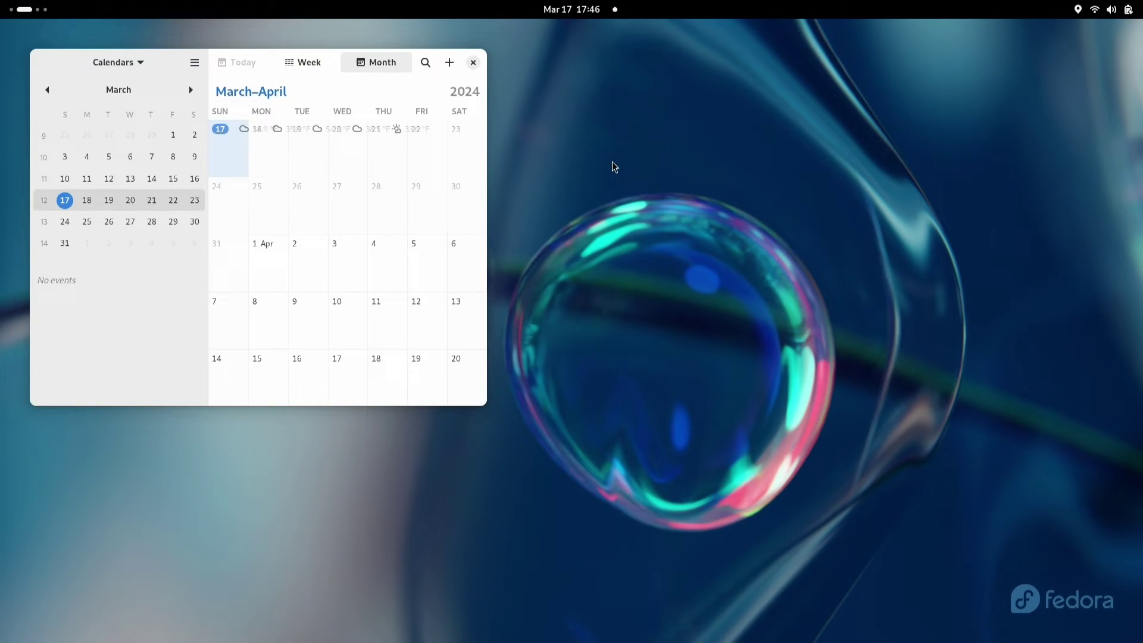
Step: Move the Software window onto its own fourth workspace
{"action": "left_click", "coordinate": [27, 9]}
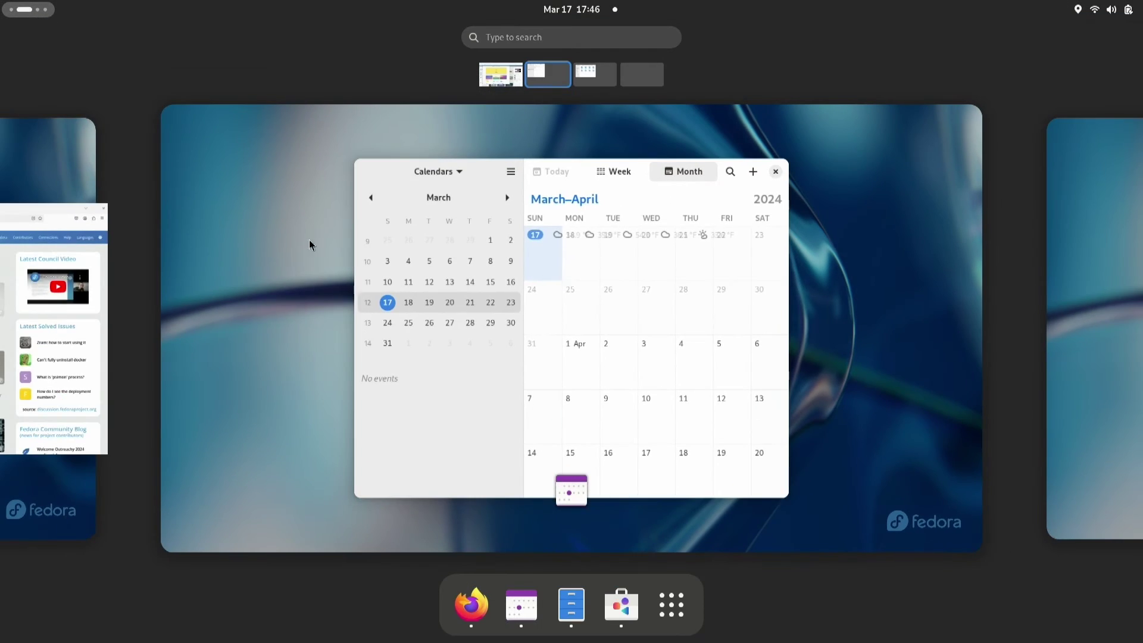
{"action": "scroll", "coordinate": [372, 301], "scroll_direction": "down", "scroll_amount": 1}
{"action": "scroll", "coordinate": [375, 306], "scroll_direction": "down", "scroll_amount": 1}
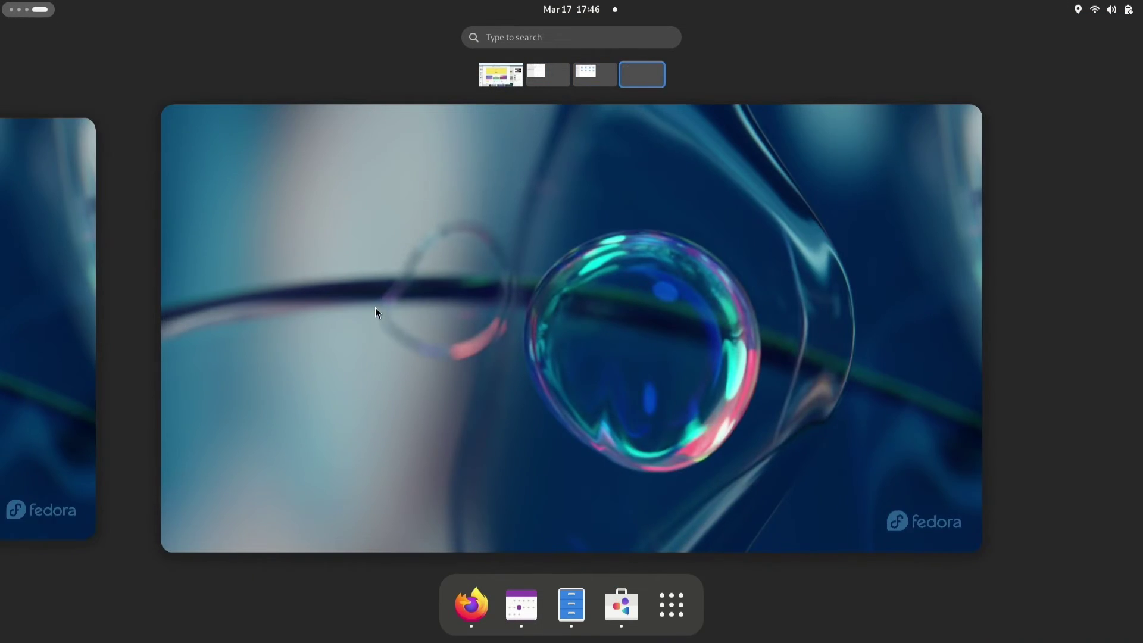
{"action": "scroll", "coordinate": [381, 312], "scroll_direction": "up", "scroll_amount": 2}
{"action": "scroll", "coordinate": [385, 318], "scroll_direction": "up", "scroll_amount": 1}
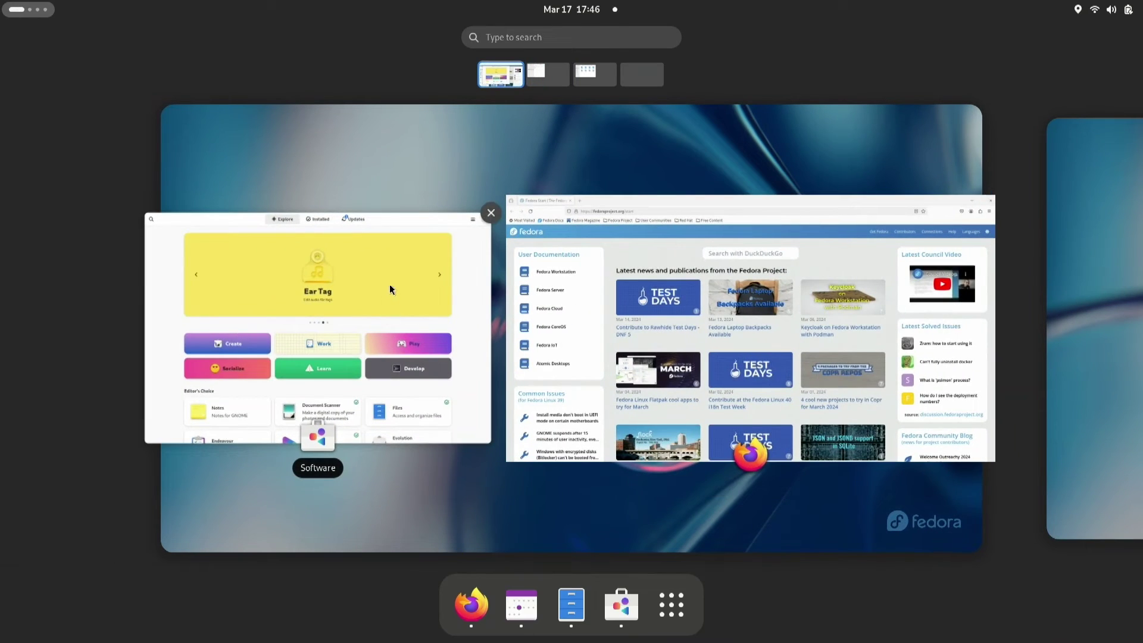
{"action": "left_click_drag", "start_coordinate": [335, 252], "coordinate": [647, 72]}
{"action": "scroll", "coordinate": [558, 352], "scroll_direction": "down", "scroll_amount": 2}
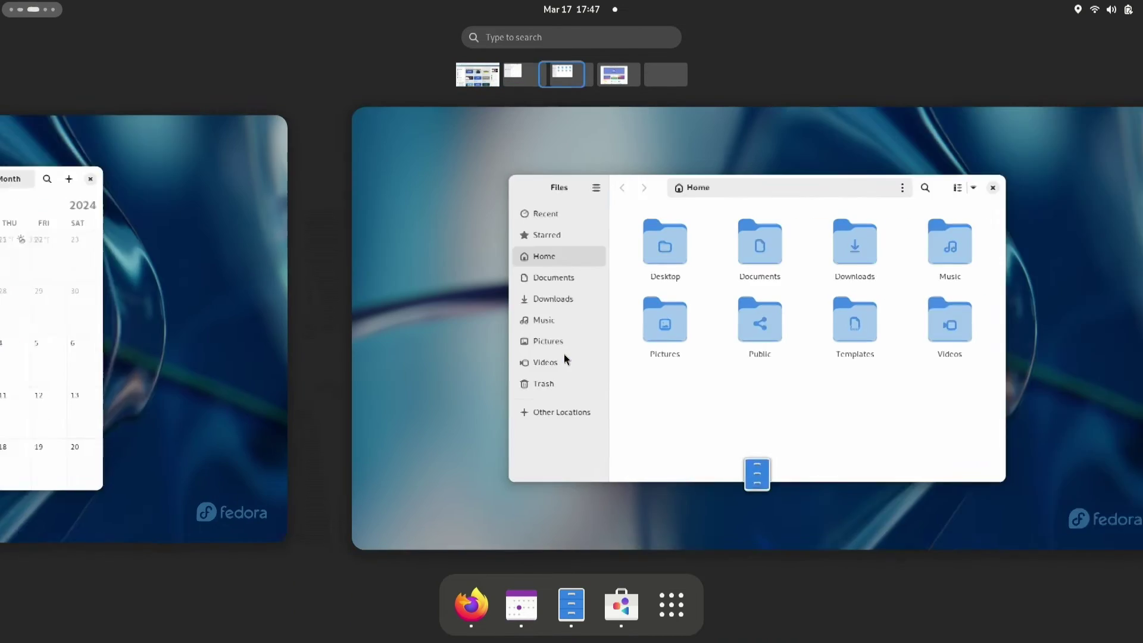
{"action": "scroll", "coordinate": [565, 356], "scroll_direction": "down", "scroll_amount": 1}
{"action": "scroll", "coordinate": [566, 357], "scroll_direction": "down", "scroll_amount": 1}
{"action": "scroll", "coordinate": [568, 359], "scroll_direction": "up", "scroll_amount": 1}
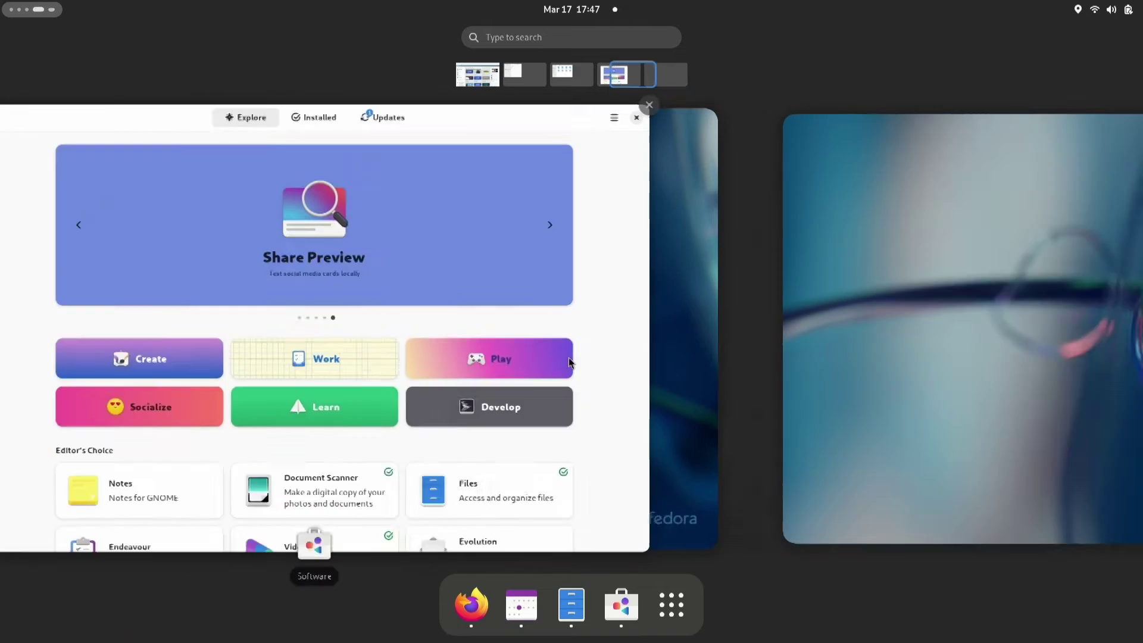
{"action": "left_click", "coordinate": [174, 305]}
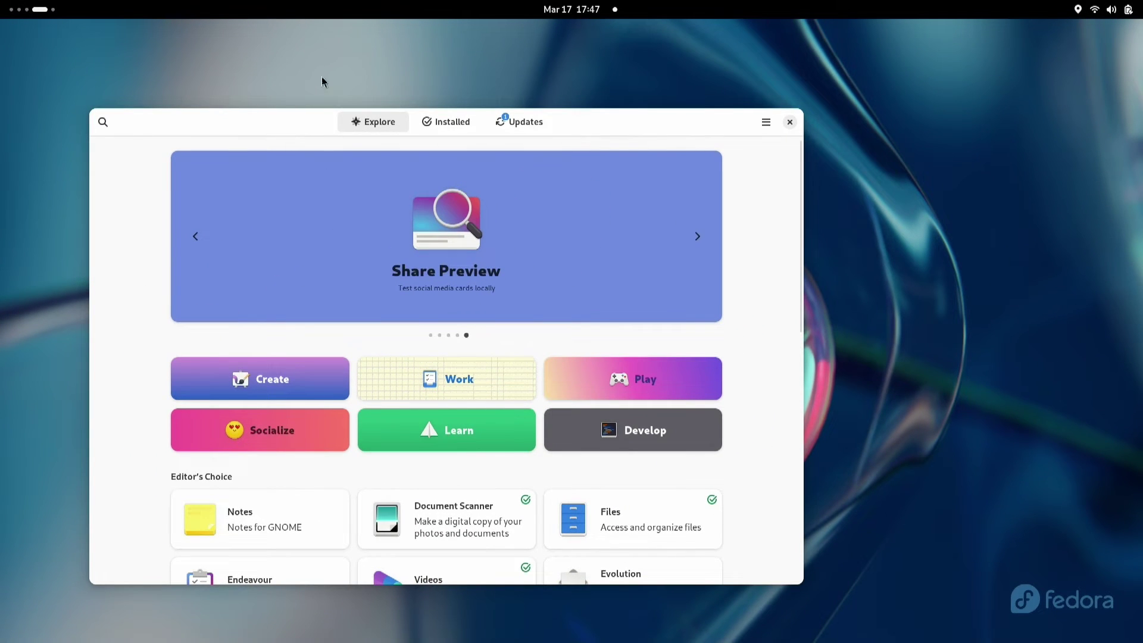
Step: Switch via the overview from the Firefox workspace to the Calendar workspace
{"action": "left_click", "coordinate": [54, 12]}
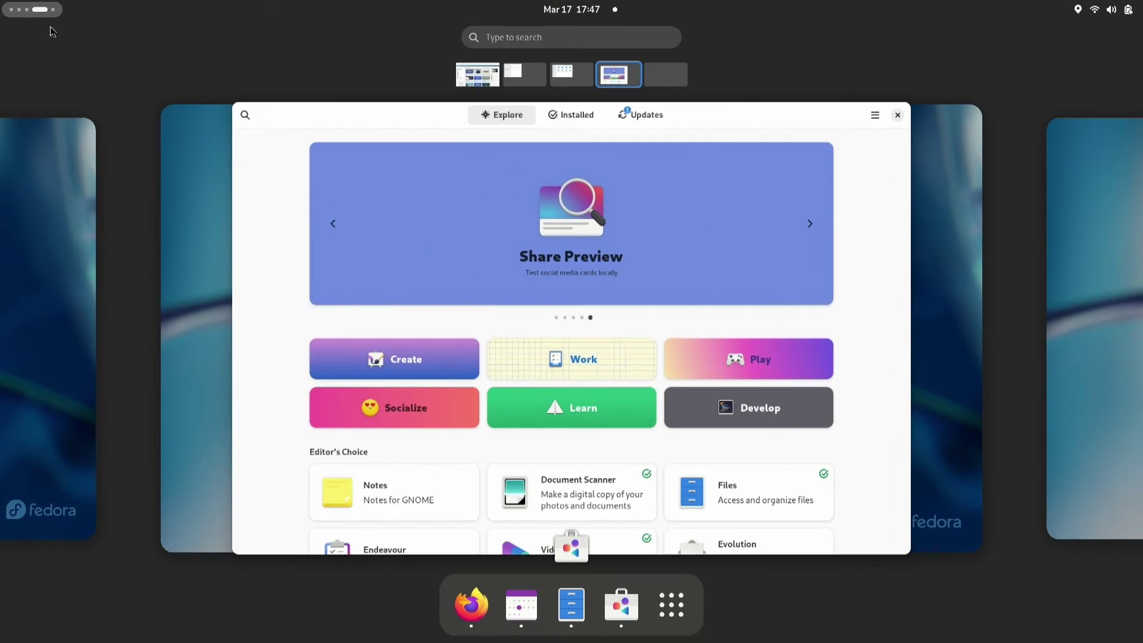
{"action": "left_click", "coordinate": [488, 78]}
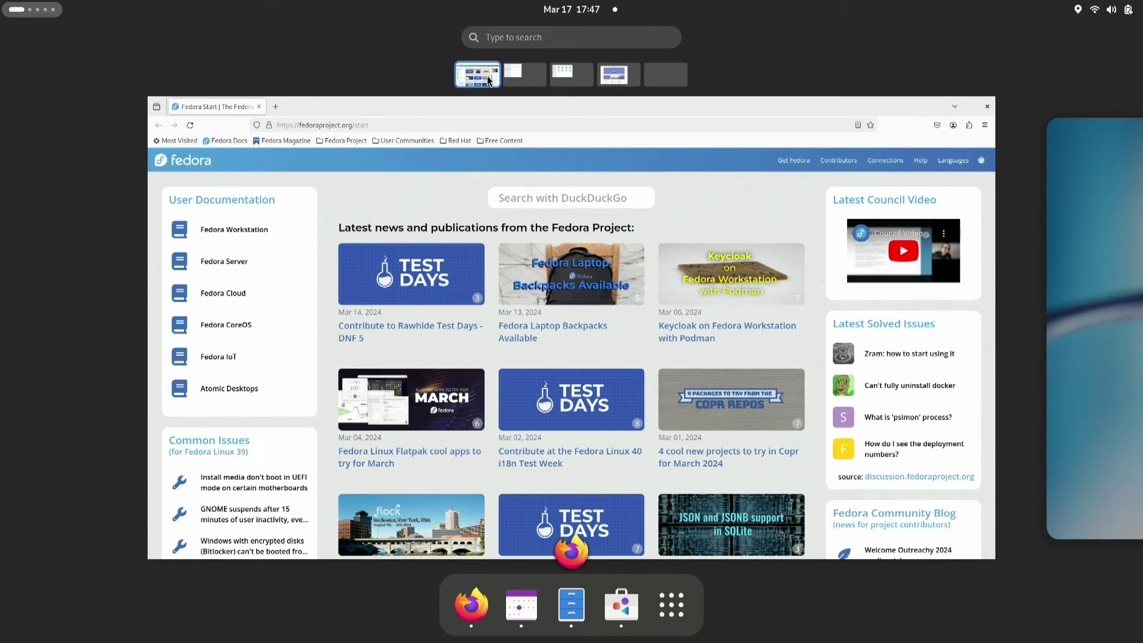
{"action": "left_click", "coordinate": [518, 77]}
{"action": "left_click", "coordinate": [268, 271]}
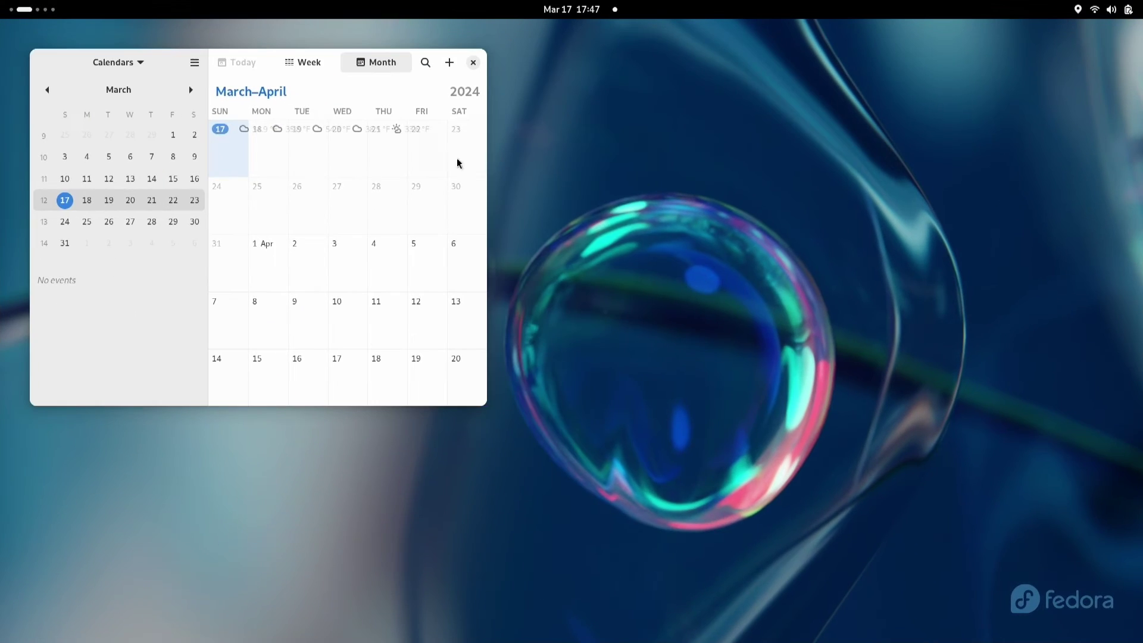
{"action": "left_click", "coordinate": [31, 17]}
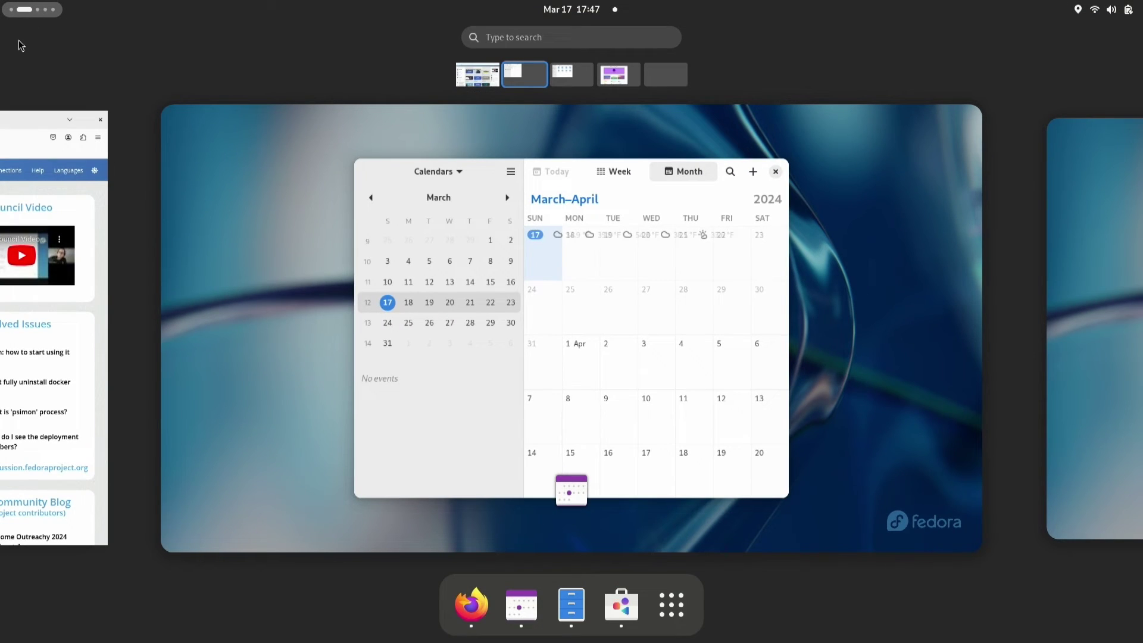
{"action": "left_click", "coordinate": [174, 155]}
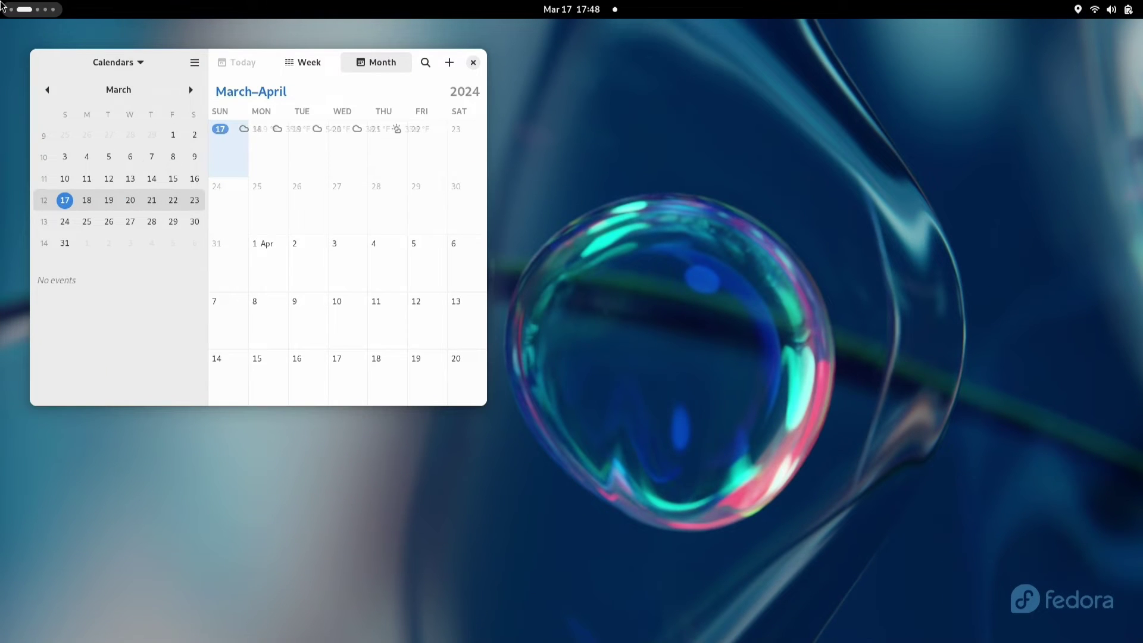
{"action": "mouse_move", "coordinate": [1, 5]}
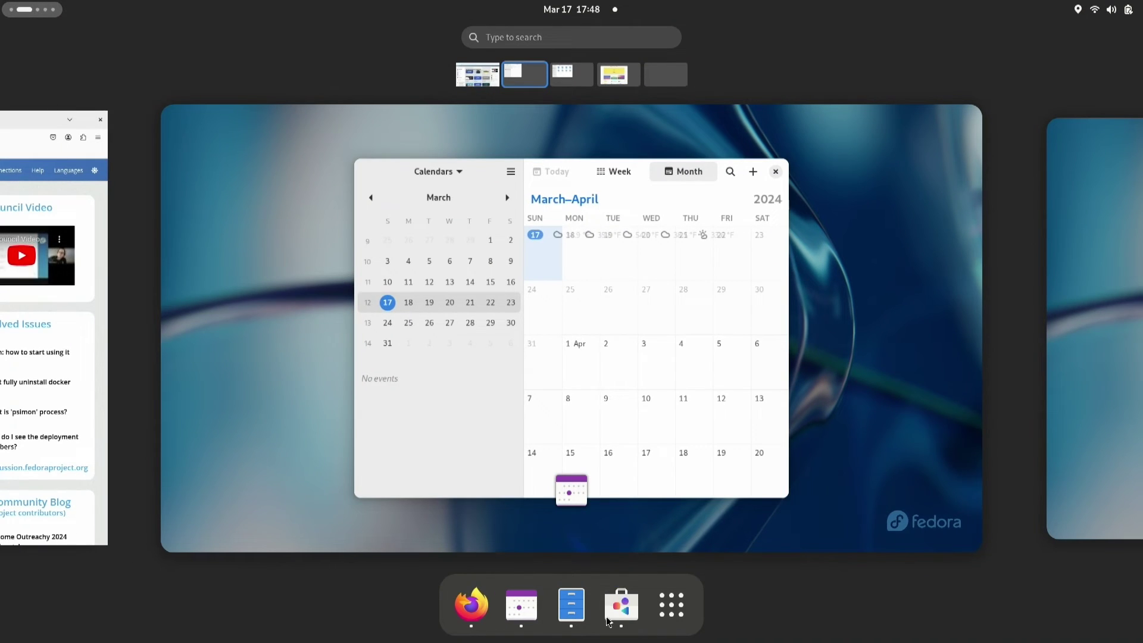
Step: Show the app grid, then move the Files and Software windows between workspaces and back
{"action": "left_click", "coordinate": [671, 604]}
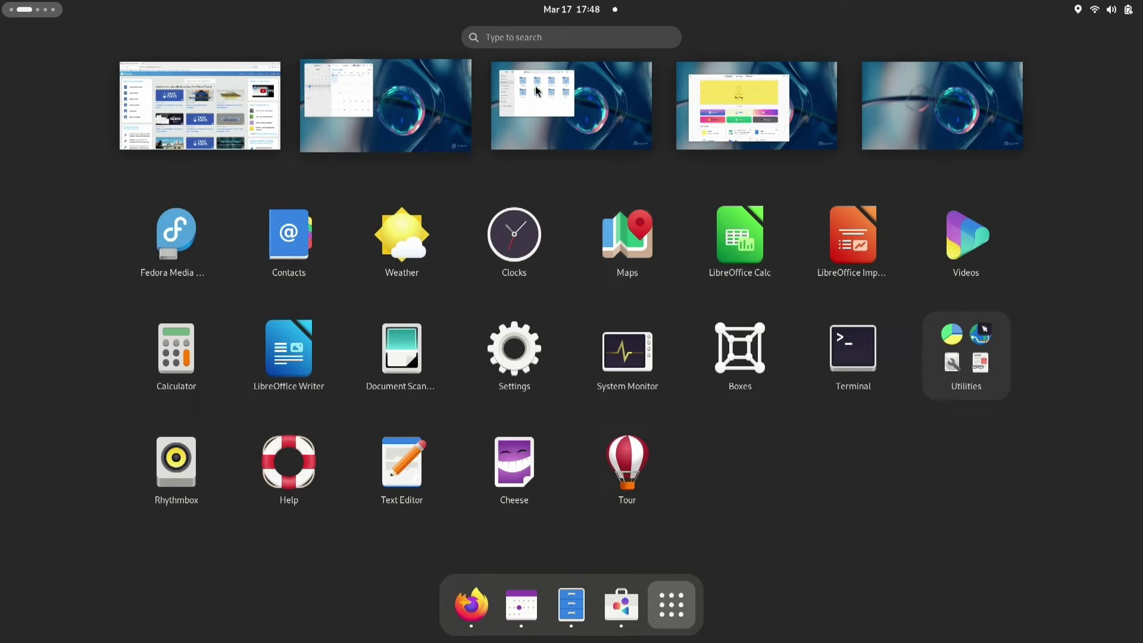
{"action": "left_click_drag", "start_coordinate": [538, 91], "coordinate": [905, 108]}
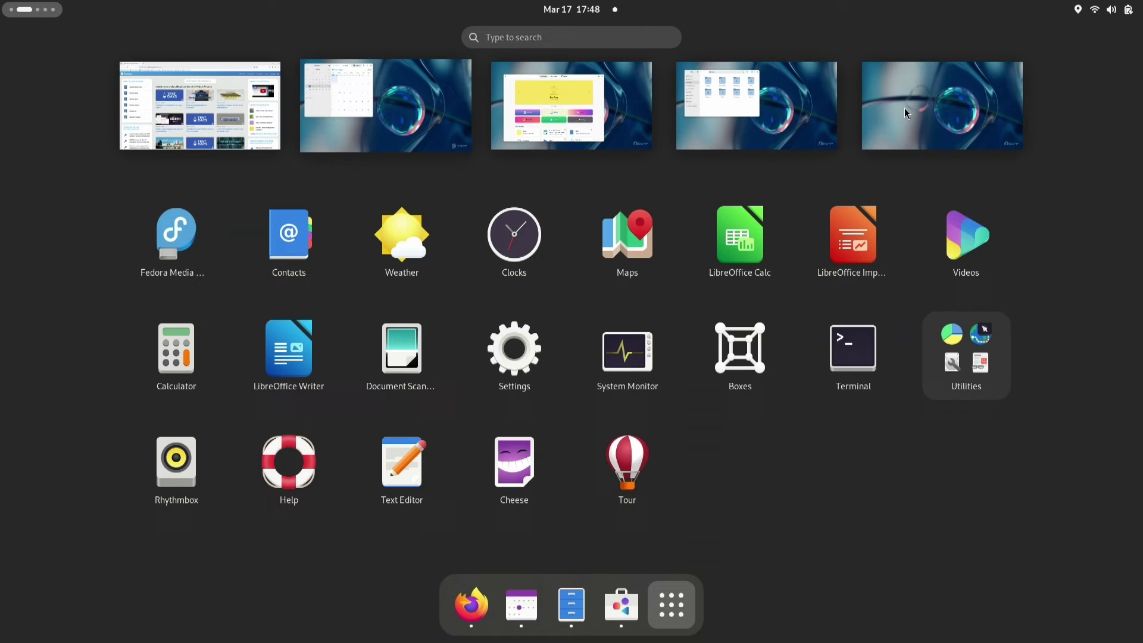
{"action": "left_click_drag", "start_coordinate": [542, 106], "coordinate": [904, 107]}
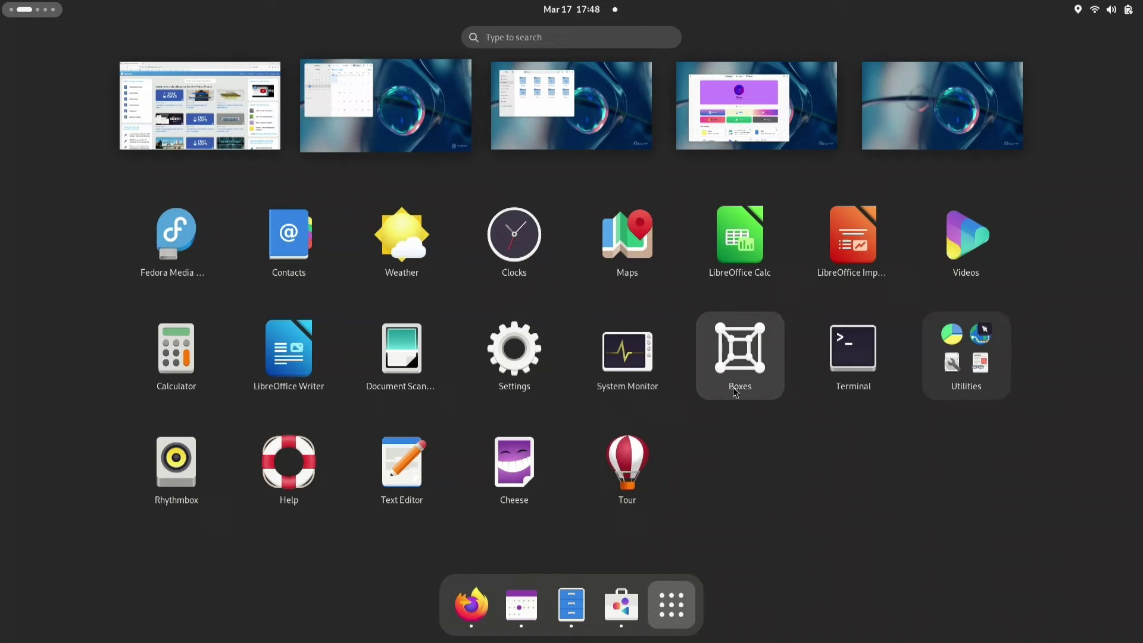
{"action": "left_click", "coordinate": [958, 398]}
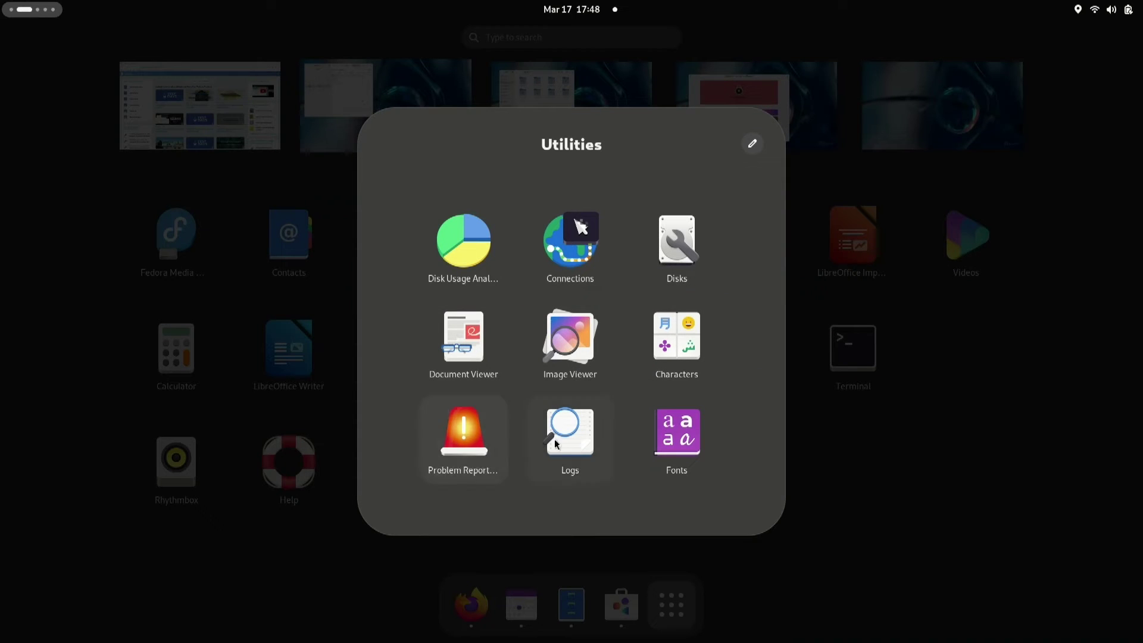
{"action": "left_click", "coordinate": [855, 474]}
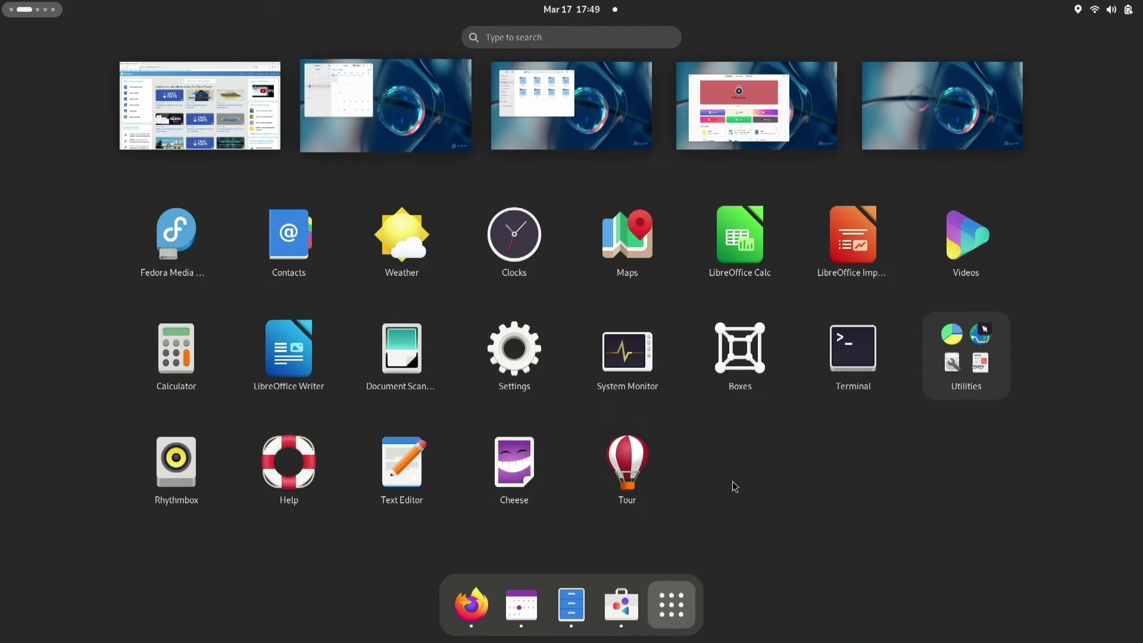
Step: Launch a blank LibreOffice Writer document and tile it right of Calendar, which goes left
{"action": "left_click", "coordinate": [309, 363]}
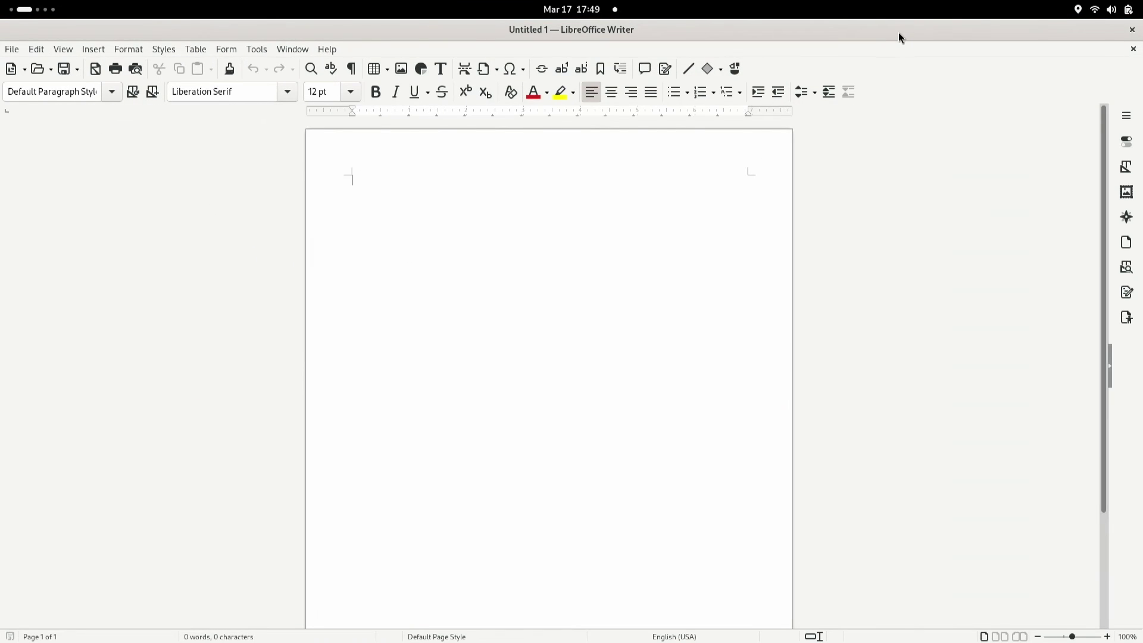
{"action": "left_click_drag", "start_coordinate": [896, 33], "coordinate": [722, 195]}
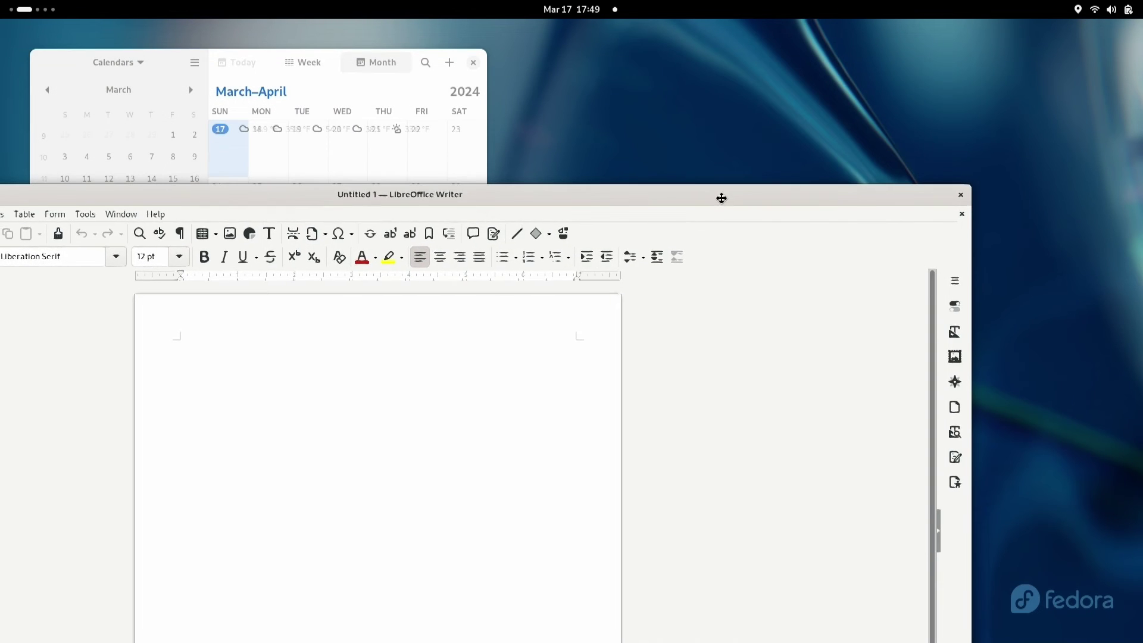
{"action": "left_click", "coordinate": [23, 11]}
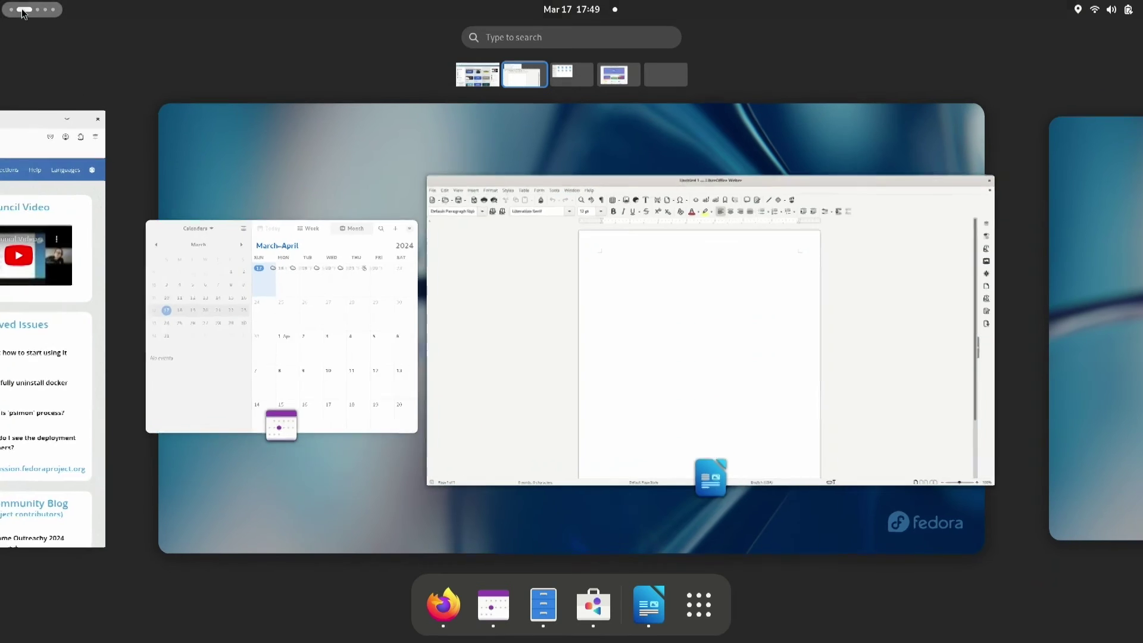
{"action": "left_click", "coordinate": [355, 162]}
{"action": "left_click_drag", "start_coordinate": [356, 194], "coordinate": [1140, 196]}
{"action": "left_click_drag", "start_coordinate": [241, 79], "coordinate": [2, 168]}
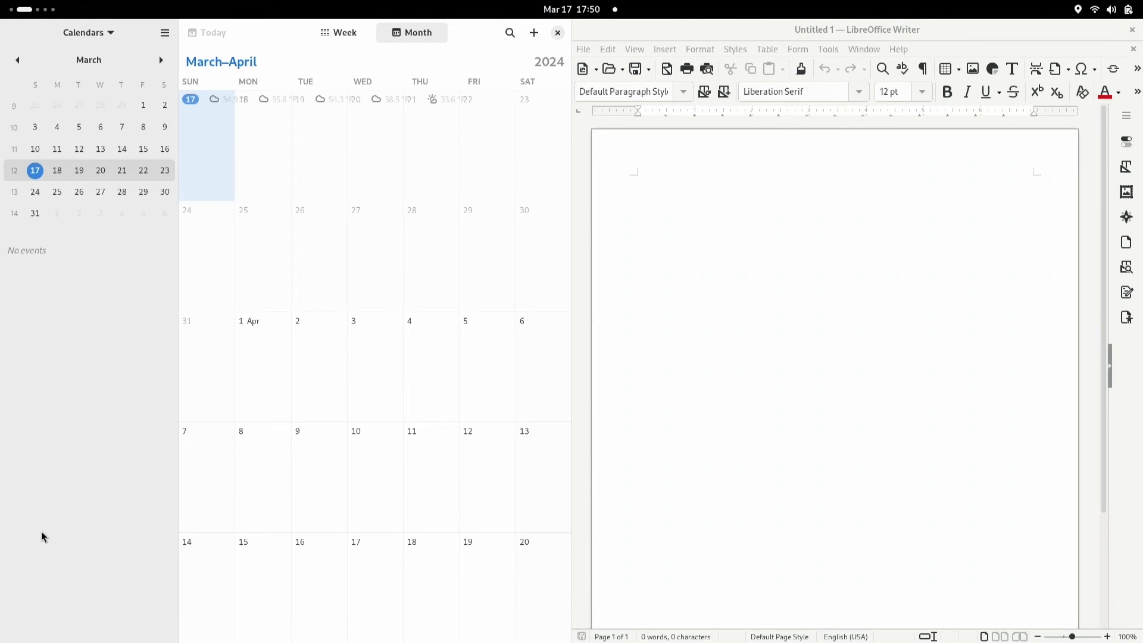
Step: Move Calendar onto its own empty workspace and untile Writer into a larger floating window
{"action": "left_click", "coordinate": [19, 5]}
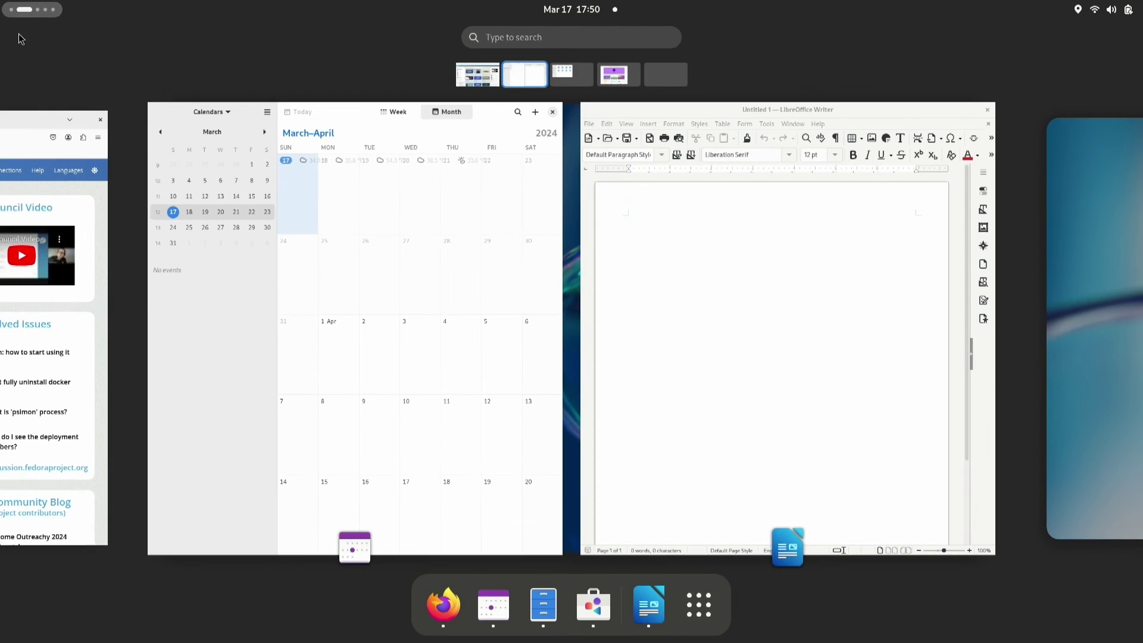
{"action": "left_click_drag", "start_coordinate": [357, 115], "coordinate": [672, 78]}
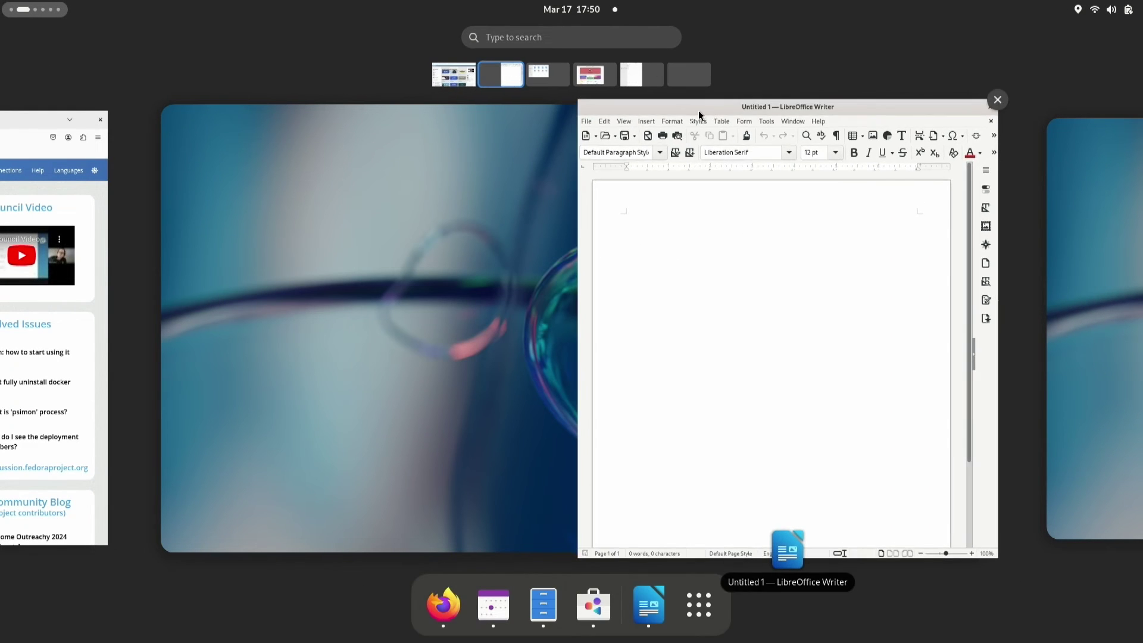
{"action": "left_click_drag", "start_coordinate": [704, 113], "coordinate": [458, 212]}
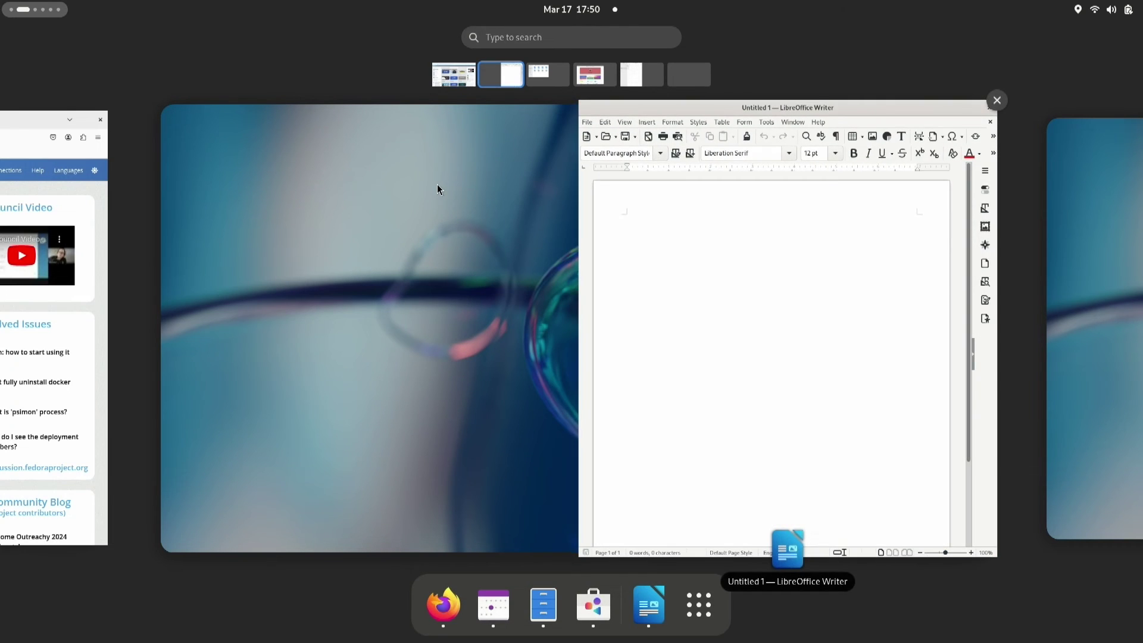
{"action": "left_click", "coordinate": [439, 186]}
{"action": "left_click_drag", "start_coordinate": [723, 27], "coordinate": [333, 57]}
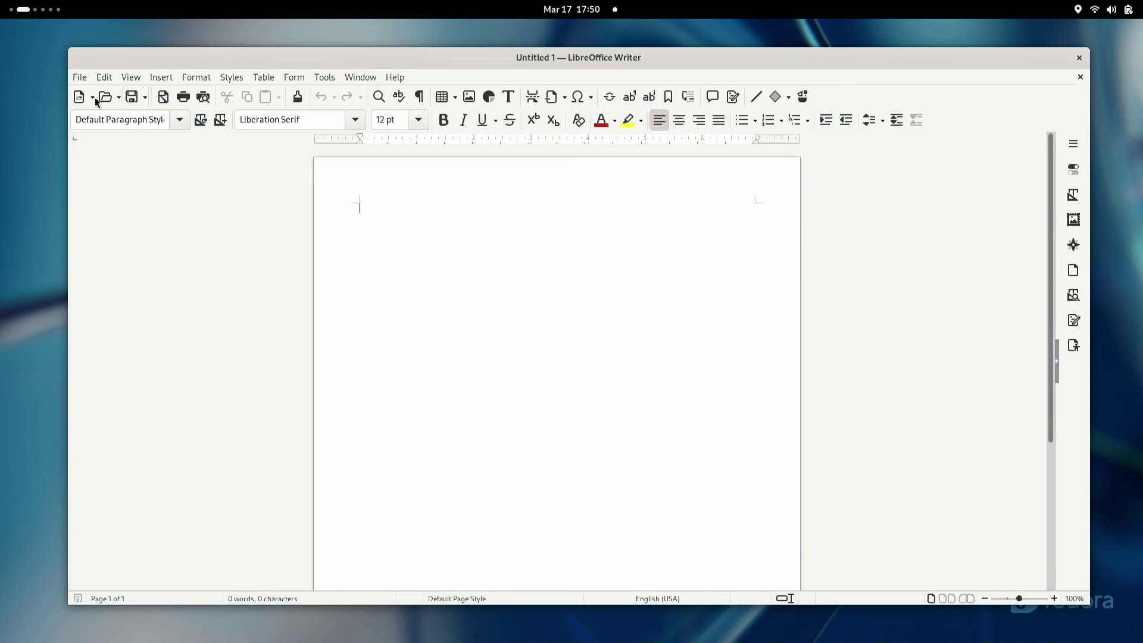
{"action": "left_click", "coordinate": [37, 12]}
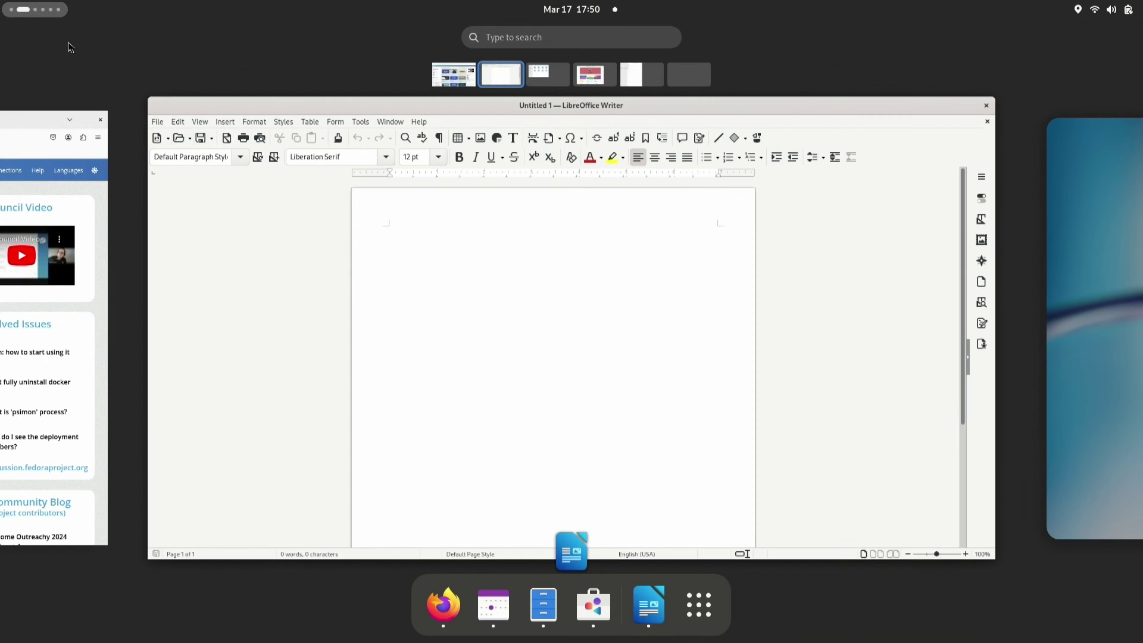
Step: Close the Firefox and Writer windows from the overview, returning to the empty desktop
{"action": "scroll", "coordinate": [393, 364], "scroll_direction": "down", "scroll_amount": 1}
{"action": "scroll", "coordinate": [385, 359], "scroll_direction": "down", "scroll_amount": 3}
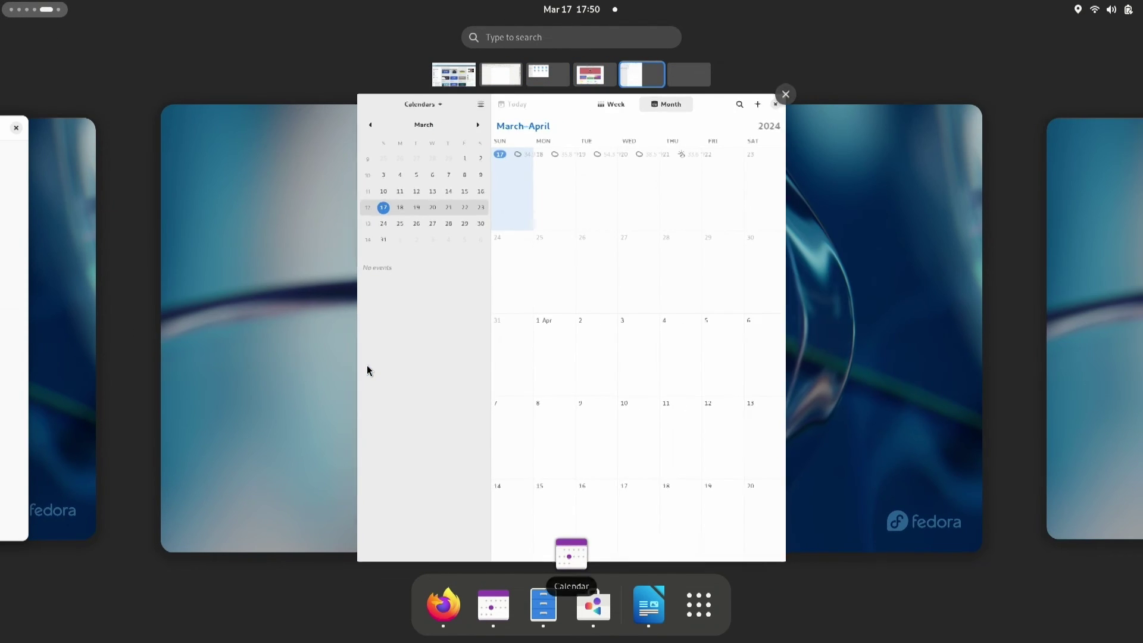
{"action": "scroll", "coordinate": [360, 362], "scroll_direction": "up", "scroll_amount": 5}
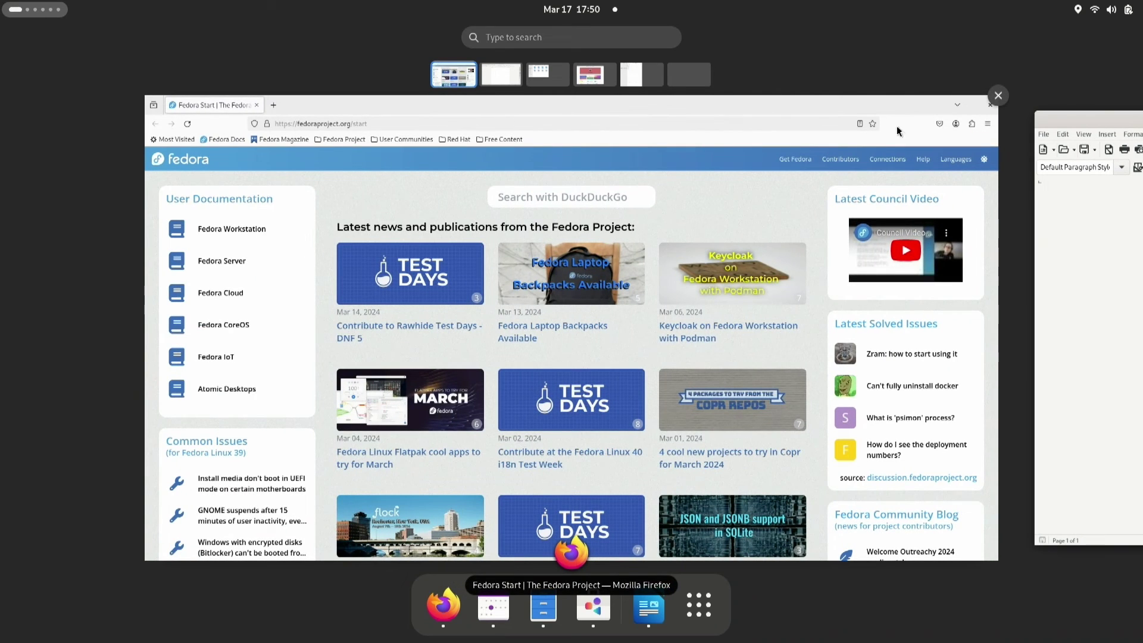
{"action": "left_click", "coordinate": [998, 97]}
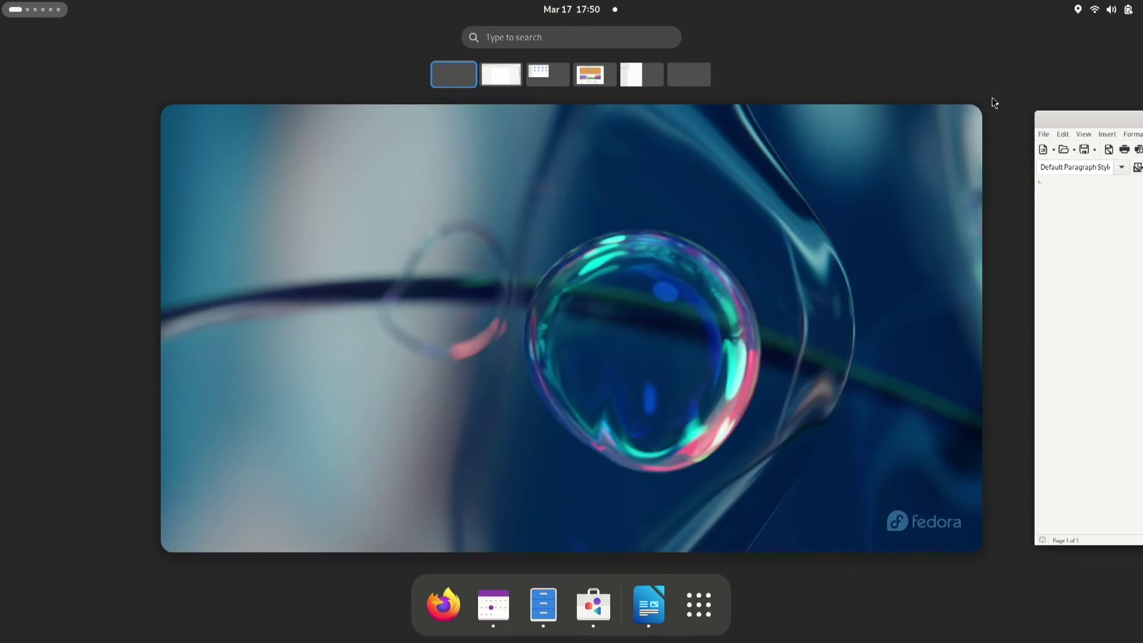
{"action": "left_click", "coordinate": [502, 70]}
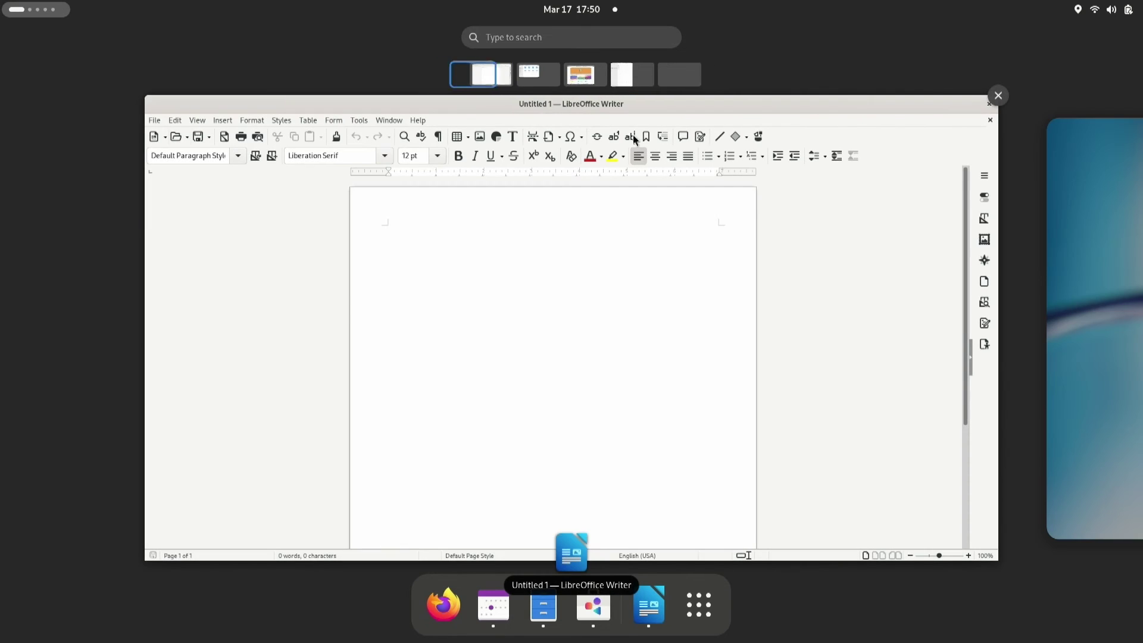
{"action": "left_click", "coordinate": [998, 97]}
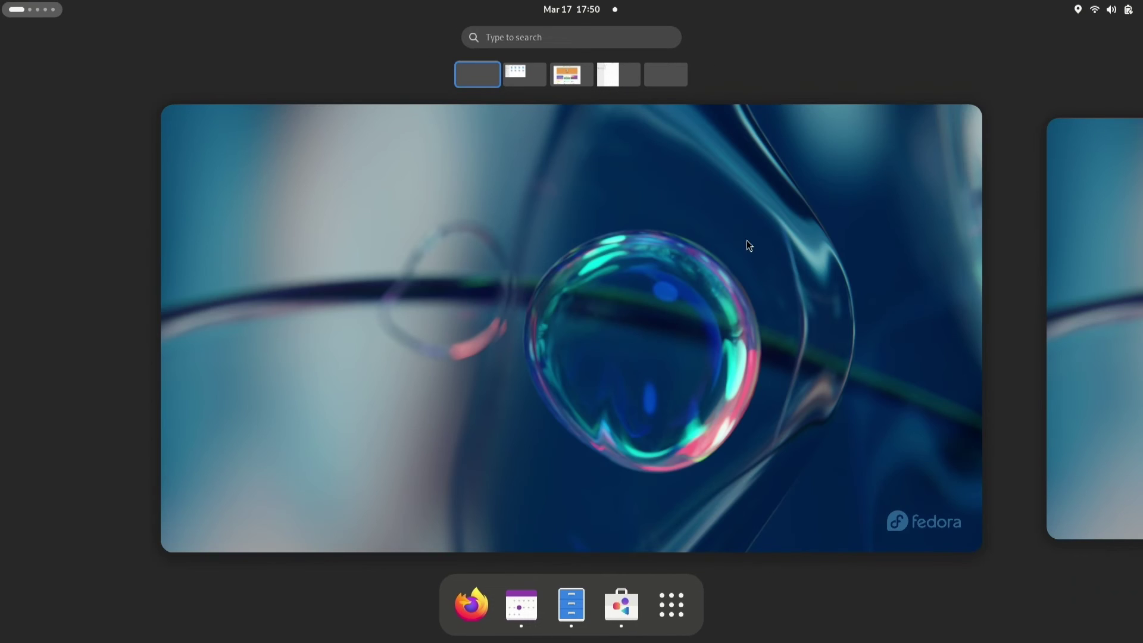
{"action": "left_click", "coordinate": [747, 241]}
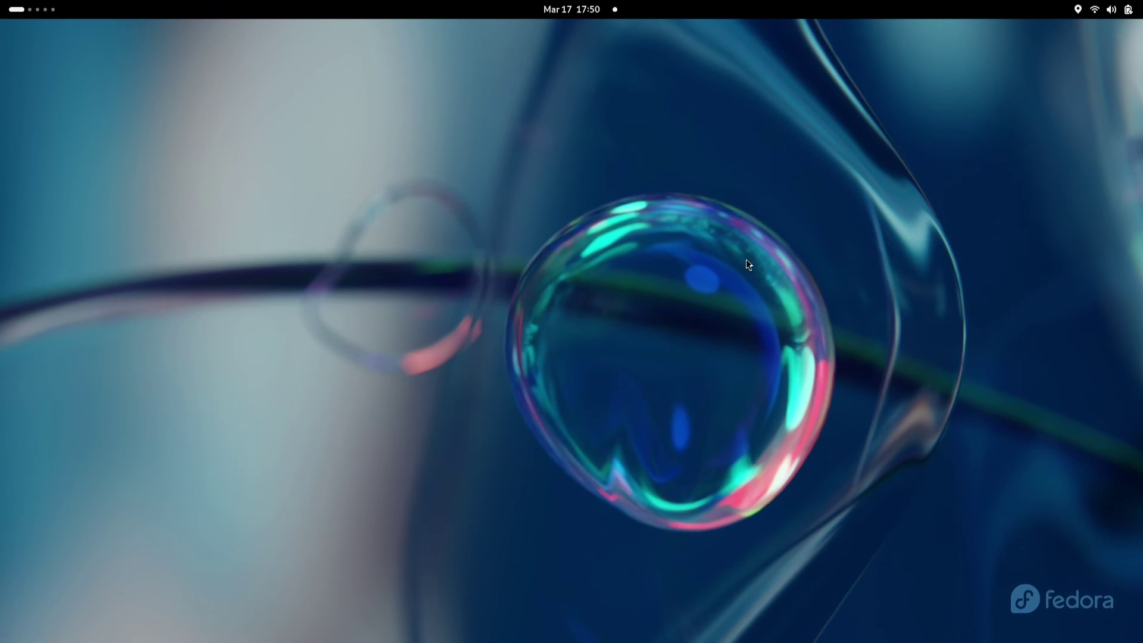
Step: Close the Files window, then the Software window on its own workspace
{"action": "left_click", "coordinate": [18, 9]}
{"action": "scroll", "coordinate": [641, 259], "scroll_direction": "down", "scroll_amount": 1}
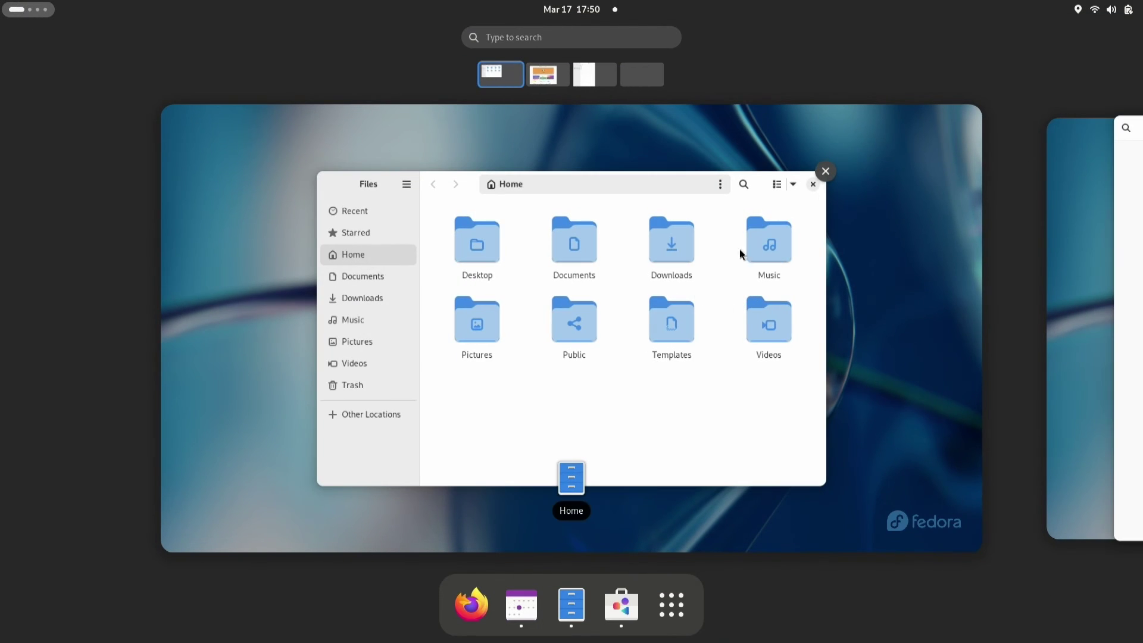
{"action": "left_click", "coordinate": [824, 175]}
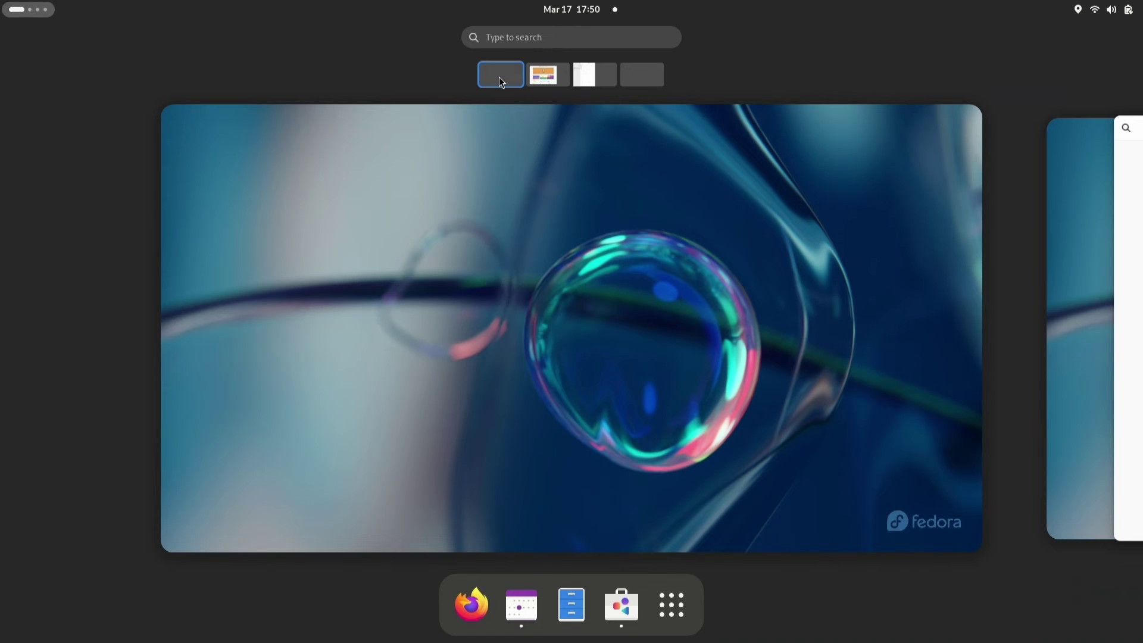
{"action": "left_click", "coordinate": [1071, 256]}
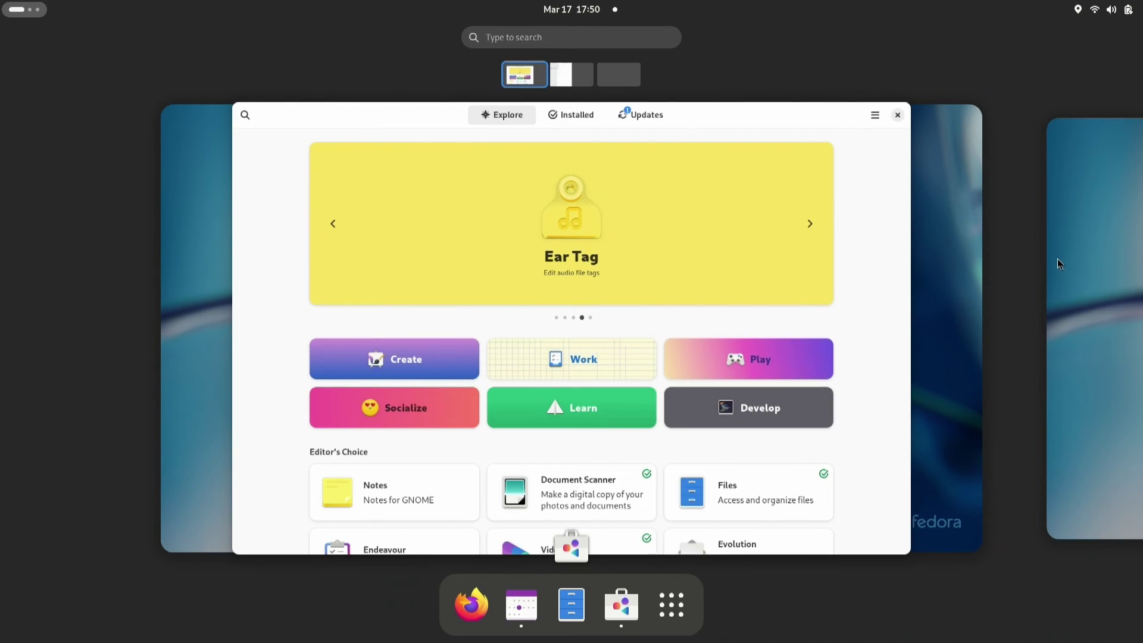
{"action": "mouse_move", "coordinate": [883, 149]}
{"action": "left_click", "coordinate": [907, 112]}
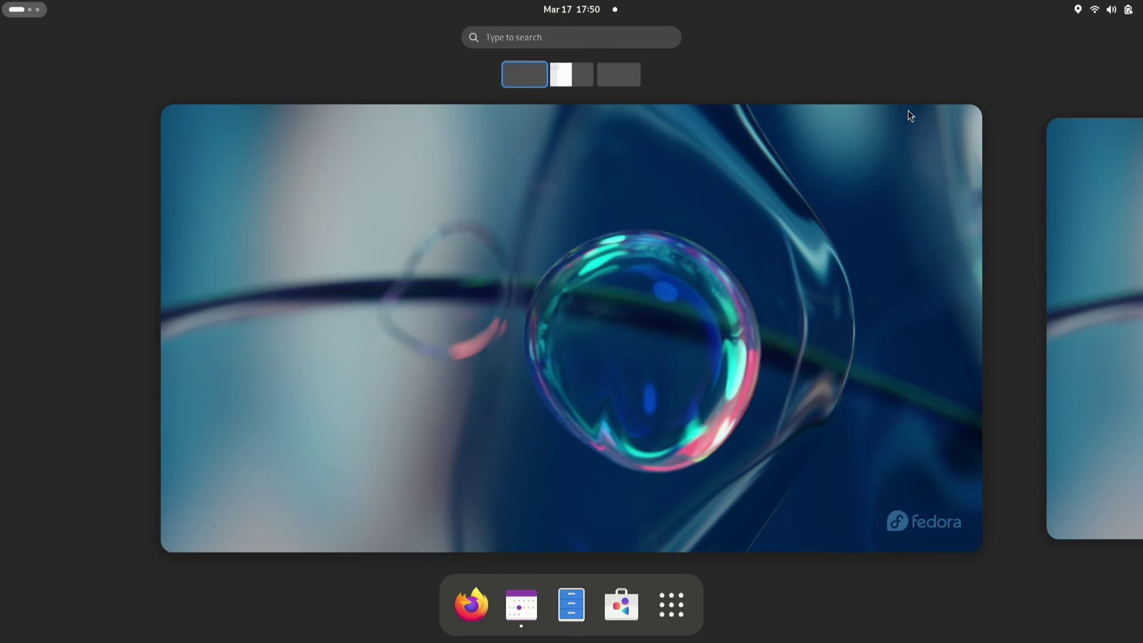
Step: Bring up Calendar, untile it to a centred window, close it, and reopen Activities
{"action": "left_click", "coordinate": [1067, 278]}
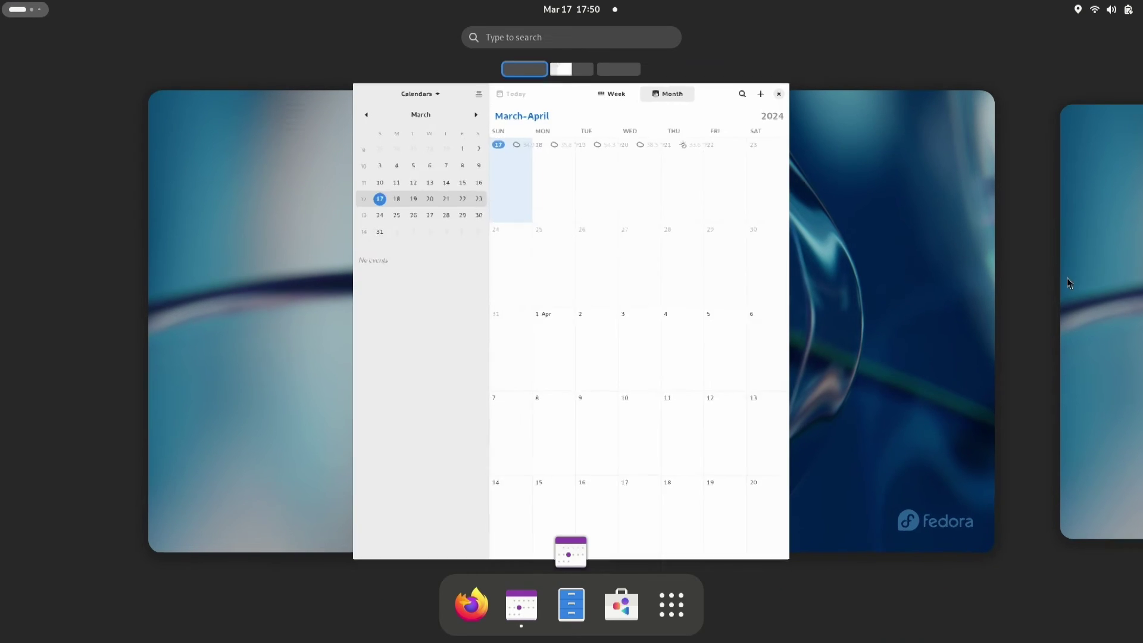
{"action": "left_click", "coordinate": [937, 251]}
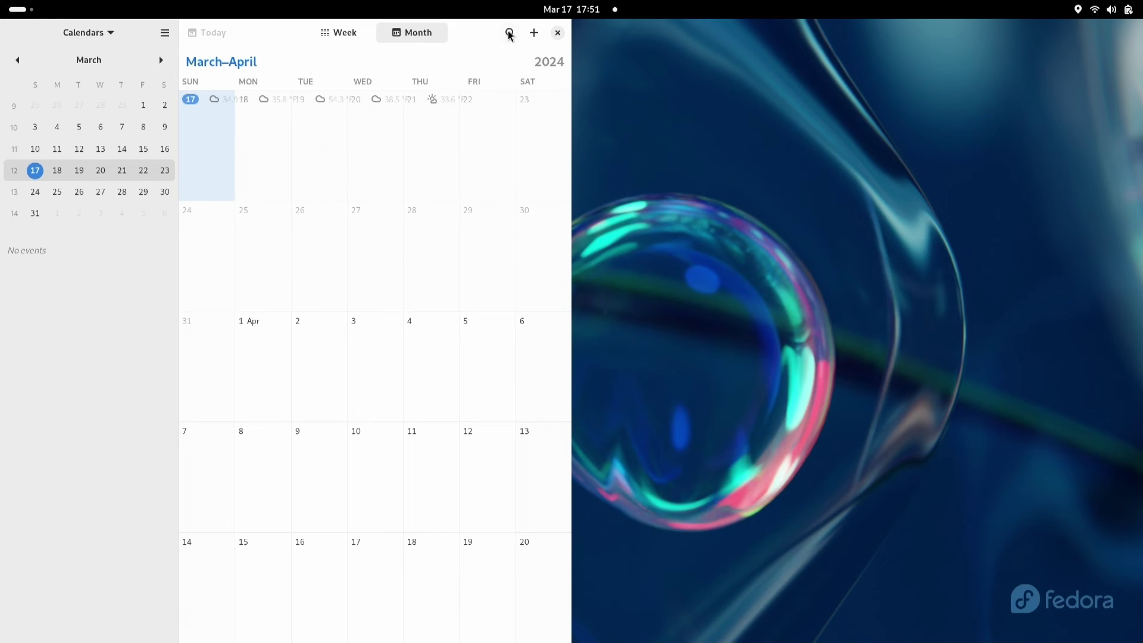
{"action": "left_click_drag", "start_coordinate": [474, 38], "coordinate": [710, 171]}
{"action": "key", "text": "super"}
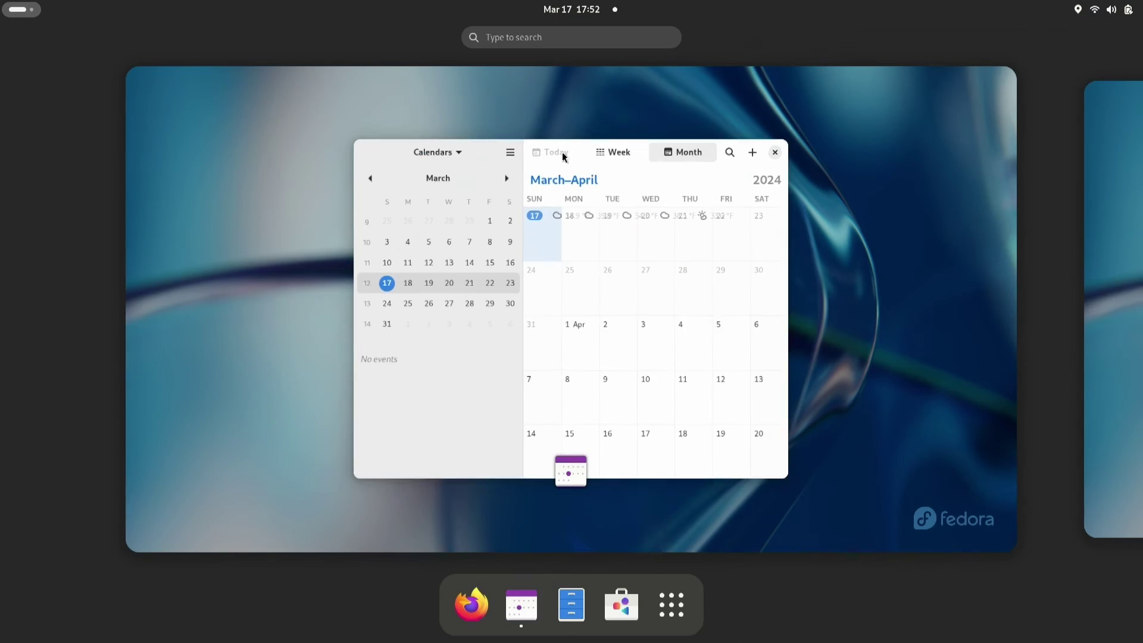
{"action": "key", "text": "super"}
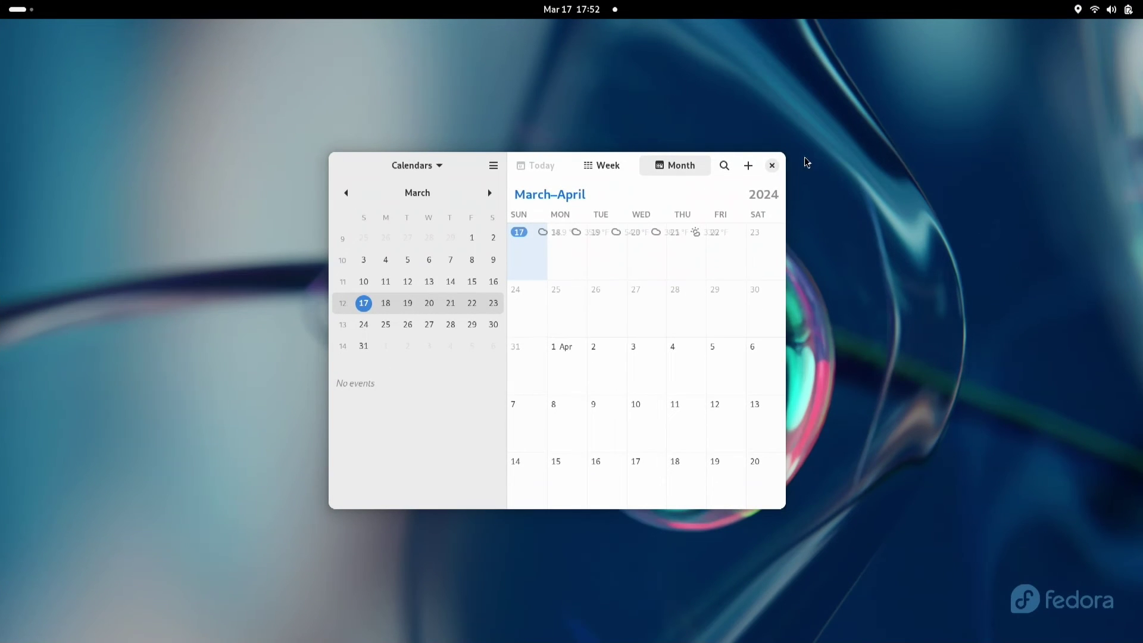
{"action": "left_click", "coordinate": [772, 164]}
{"action": "left_click", "coordinate": [23, 9]}
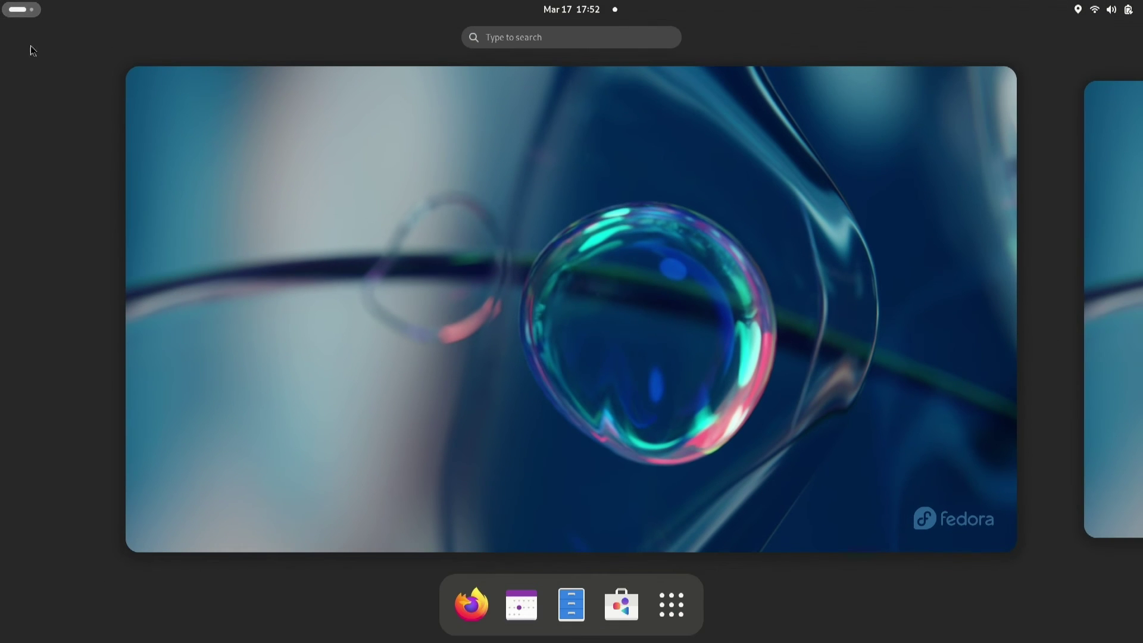
Step: Launch Settings from the app grid and scroll through the Appearance page and sidebar
{"action": "left_click", "coordinate": [672, 605]}
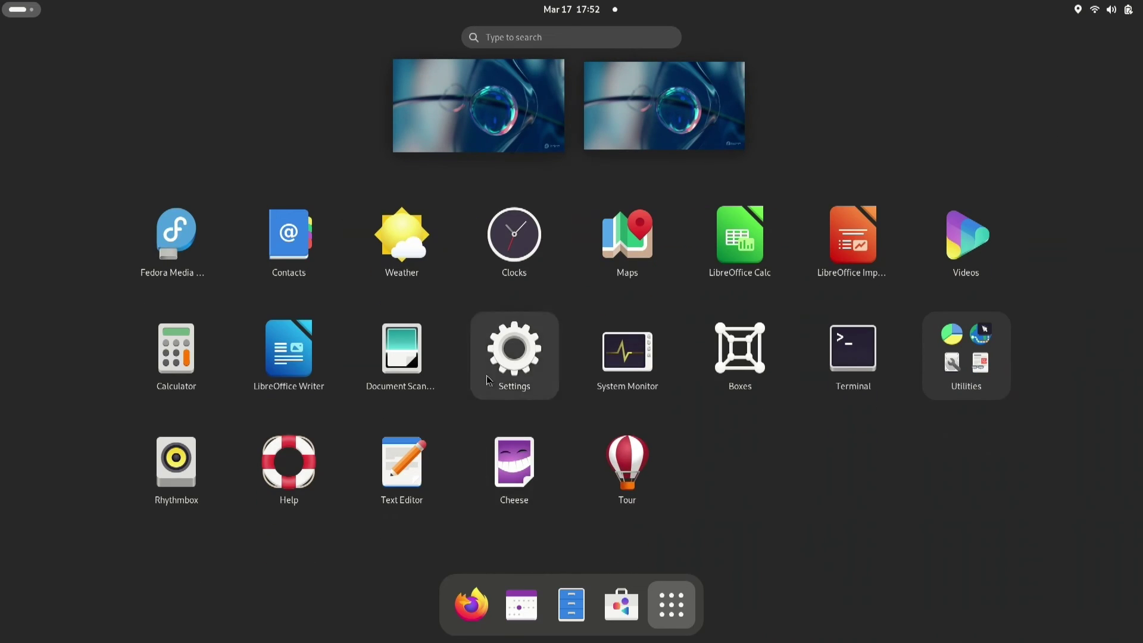
{"action": "left_click", "coordinate": [509, 365]}
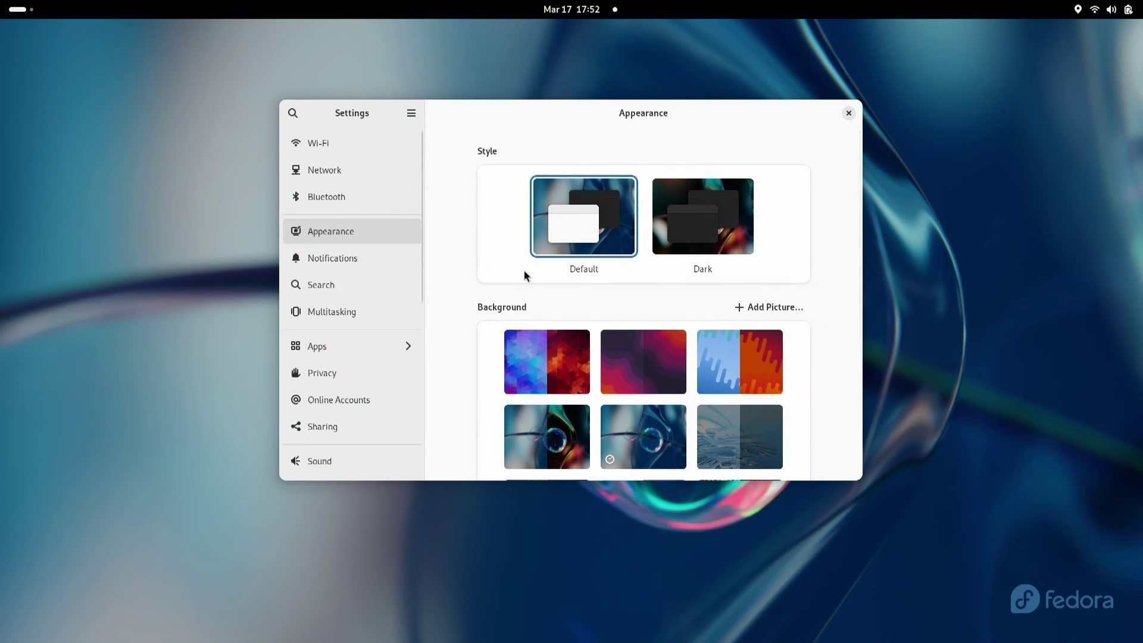
{"action": "scroll", "coordinate": [617, 329], "scroll_direction": "down", "scroll_amount": 5}
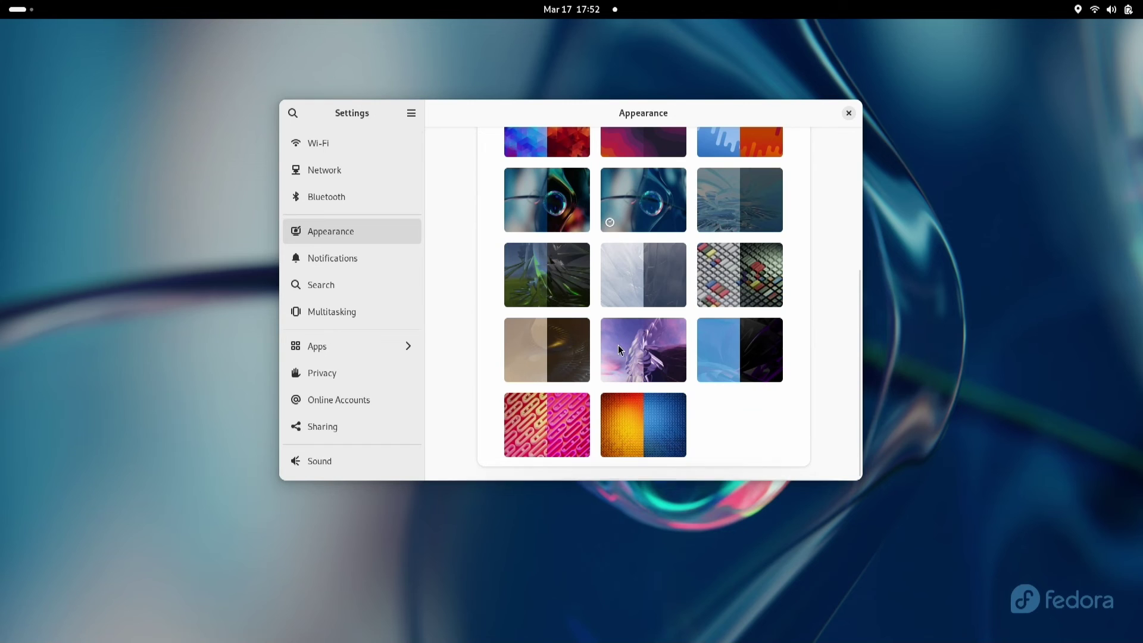
{"action": "scroll", "coordinate": [619, 344], "scroll_direction": "up", "scroll_amount": 5}
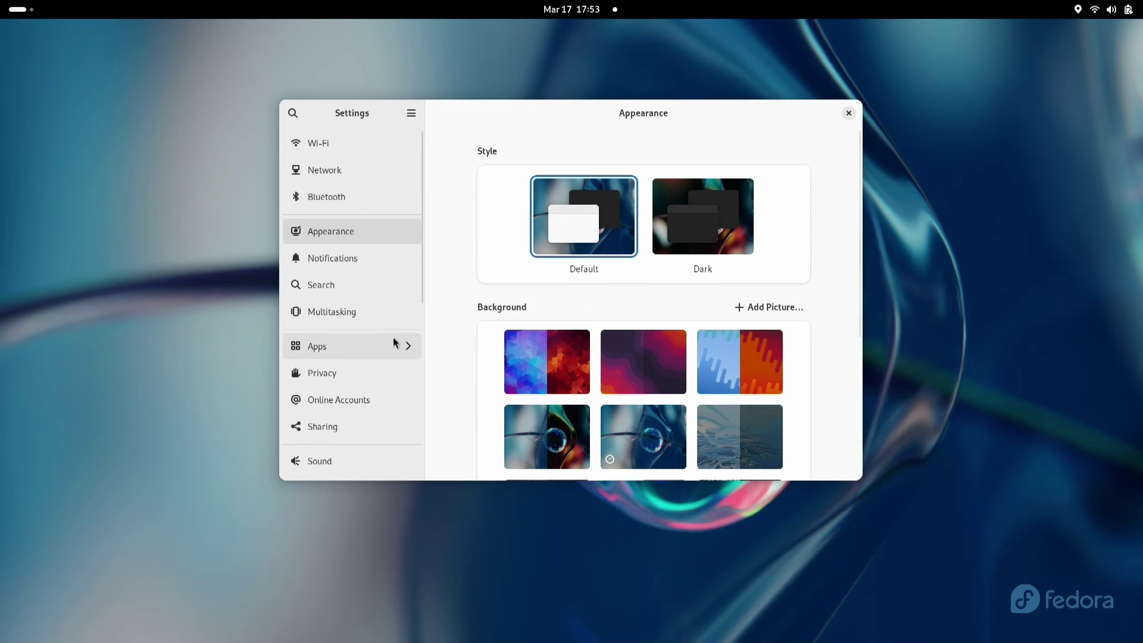
{"action": "scroll", "coordinate": [396, 344], "scroll_direction": "down", "scroll_amount": 3}
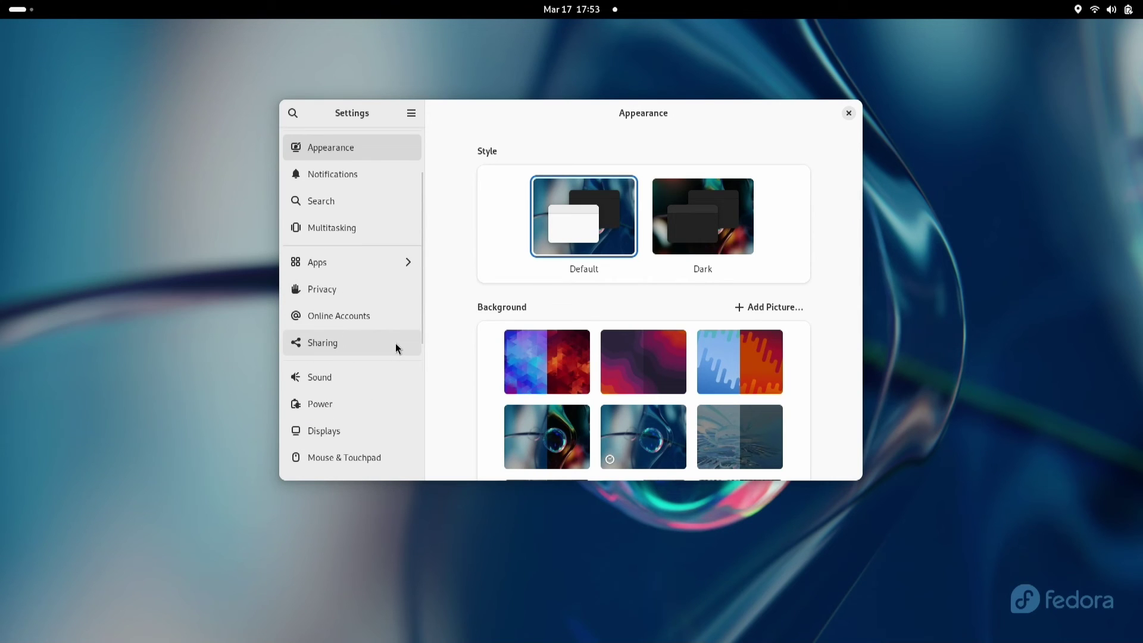
{"action": "scroll", "coordinate": [395, 343], "scroll_direction": "down", "scroll_amount": 2}
Step: Open Mouse & Touchpad, review the Touchpad tab, and try then close Test Settings
{"action": "left_click", "coordinate": [321, 416]}
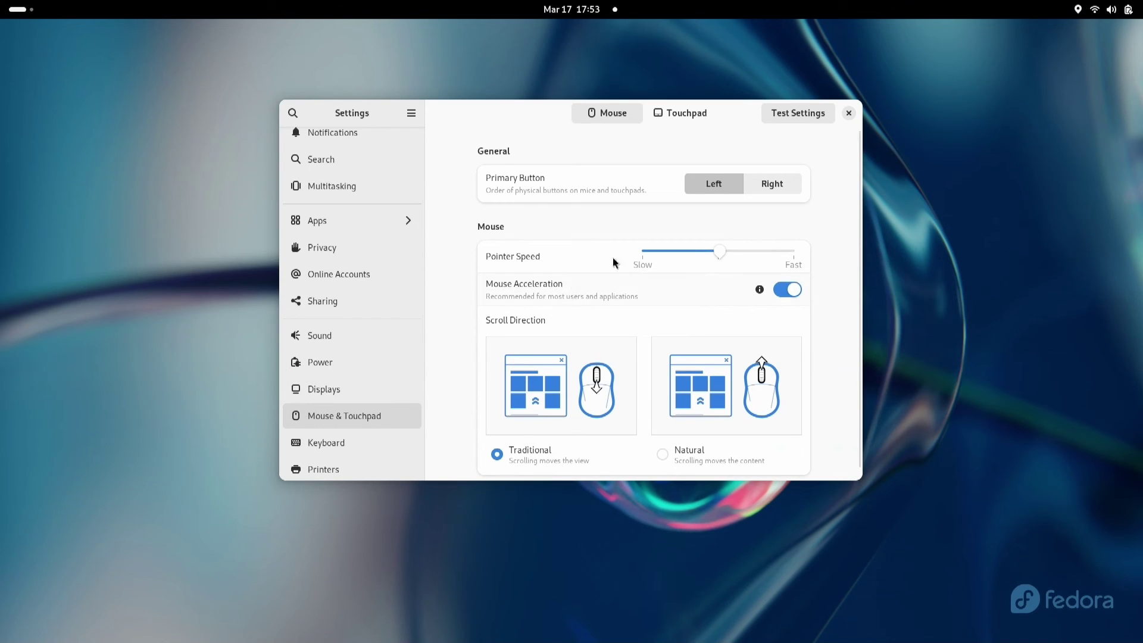
{"action": "left_click", "coordinate": [667, 119]}
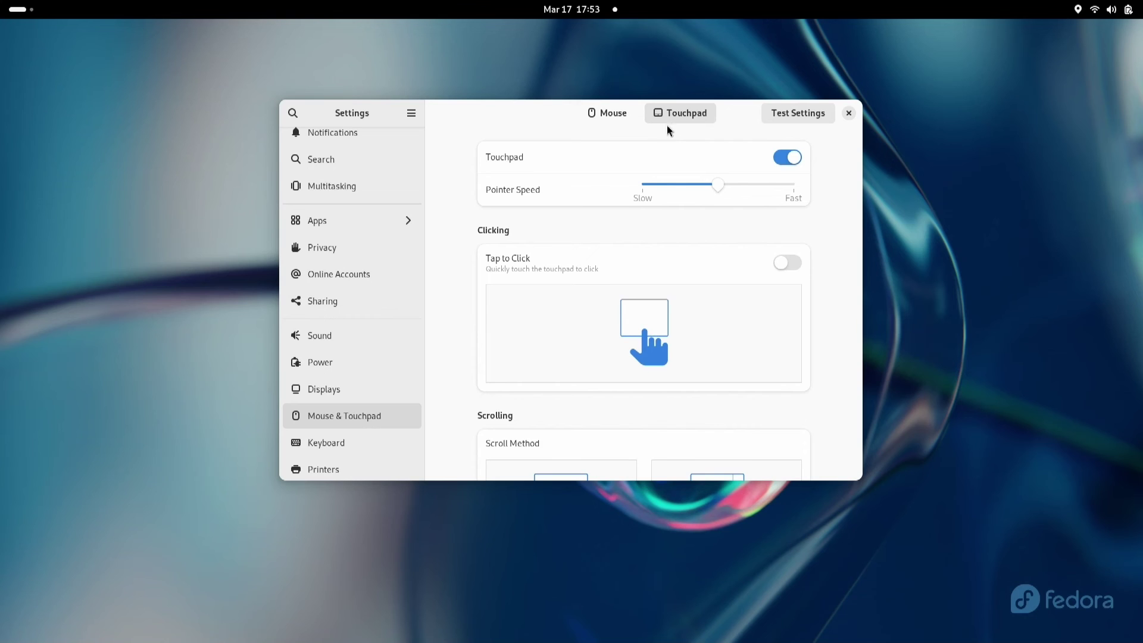
{"action": "scroll", "coordinate": [669, 183], "scroll_direction": "down", "scroll_amount": 3}
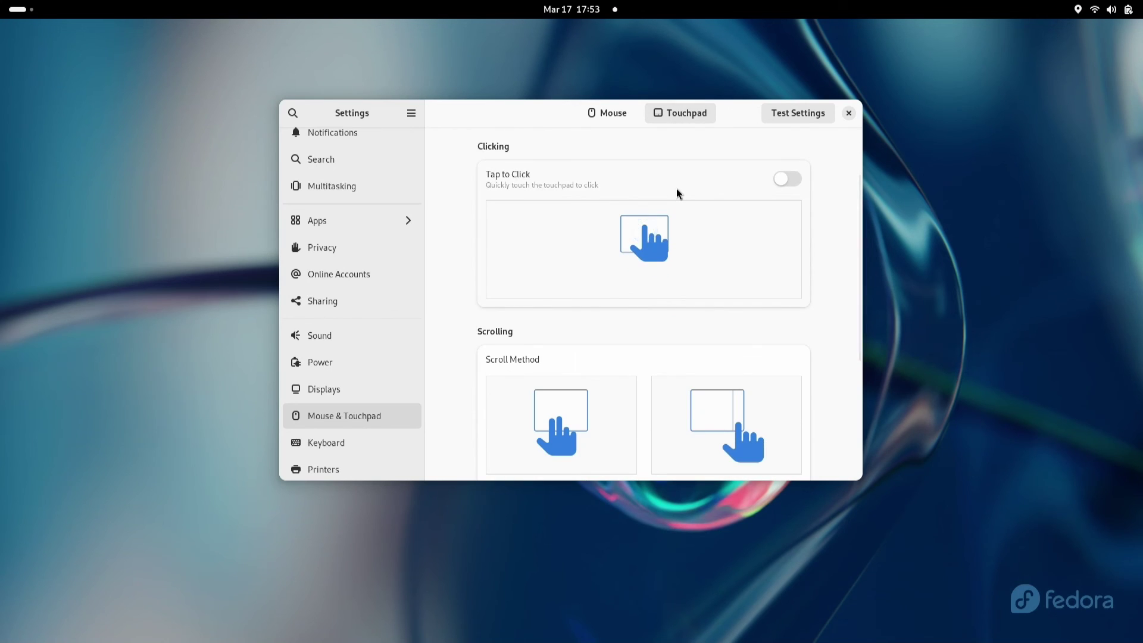
{"action": "scroll", "coordinate": [685, 192], "scroll_direction": "up", "scroll_amount": 3}
{"action": "left_click", "coordinate": [795, 115]}
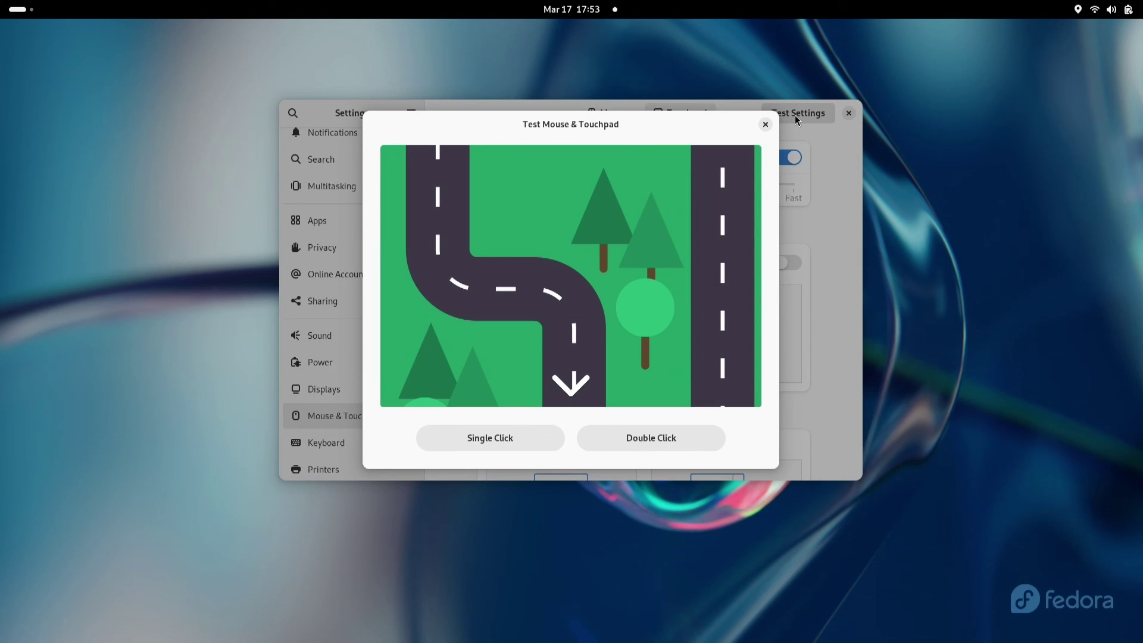
{"action": "left_click", "coordinate": [767, 125]}
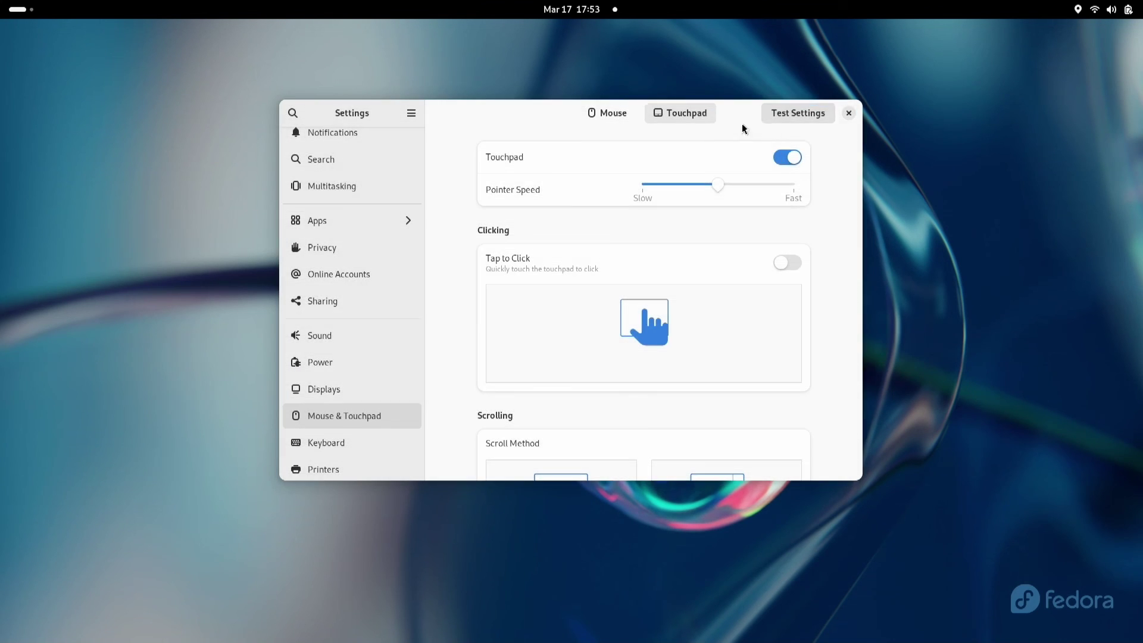
Step: Return to the Mouse tab and scroll through its primary button and scrolling options
{"action": "left_click", "coordinate": [613, 118]}
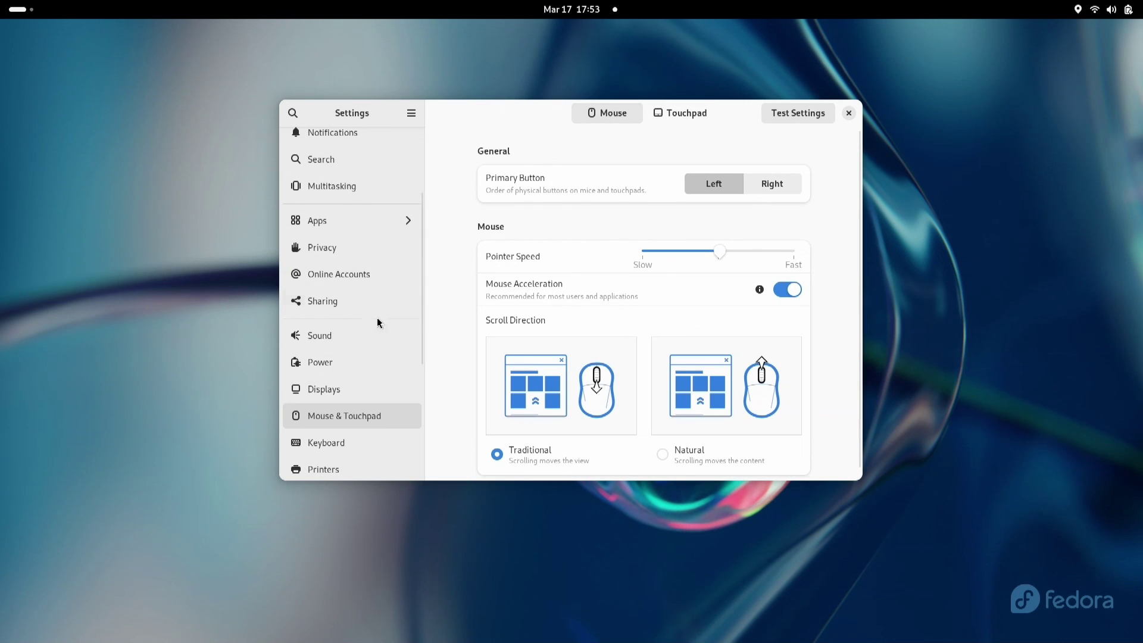
{"action": "scroll", "coordinate": [387, 325], "scroll_direction": "down", "scroll_amount": 3}
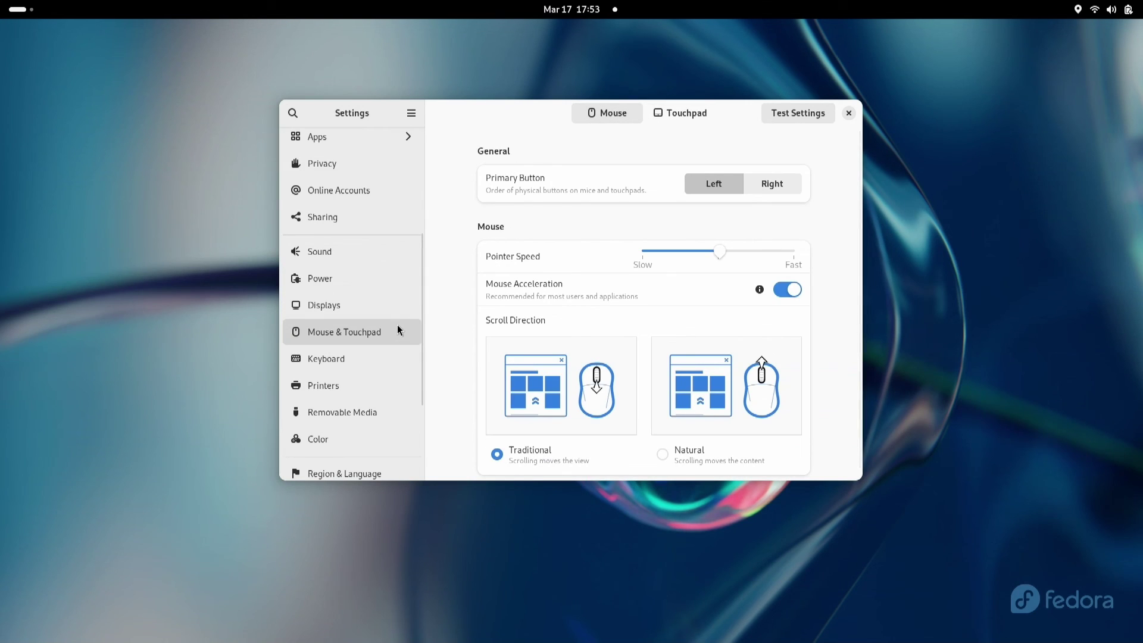
{"action": "scroll", "coordinate": [398, 324], "scroll_direction": "down", "scroll_amount": 3}
{"action": "scroll", "coordinate": [402, 334], "scroll_direction": "down", "scroll_amount": 2}
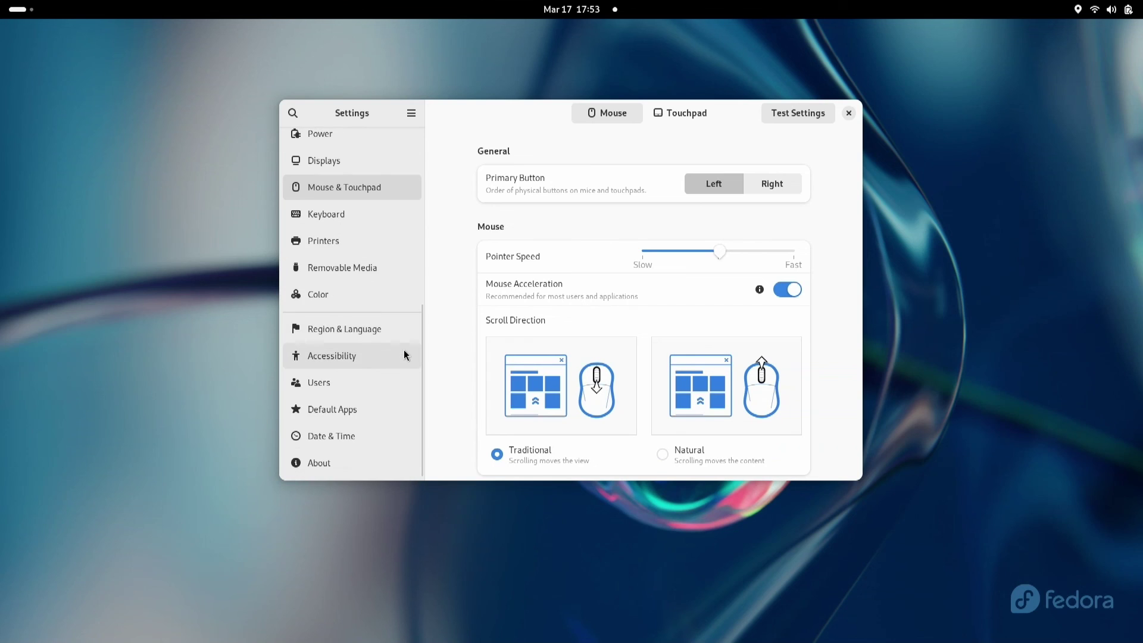
Step: Open the About page, view the System Details dialog, then close it
{"action": "left_click", "coordinate": [319, 463]}
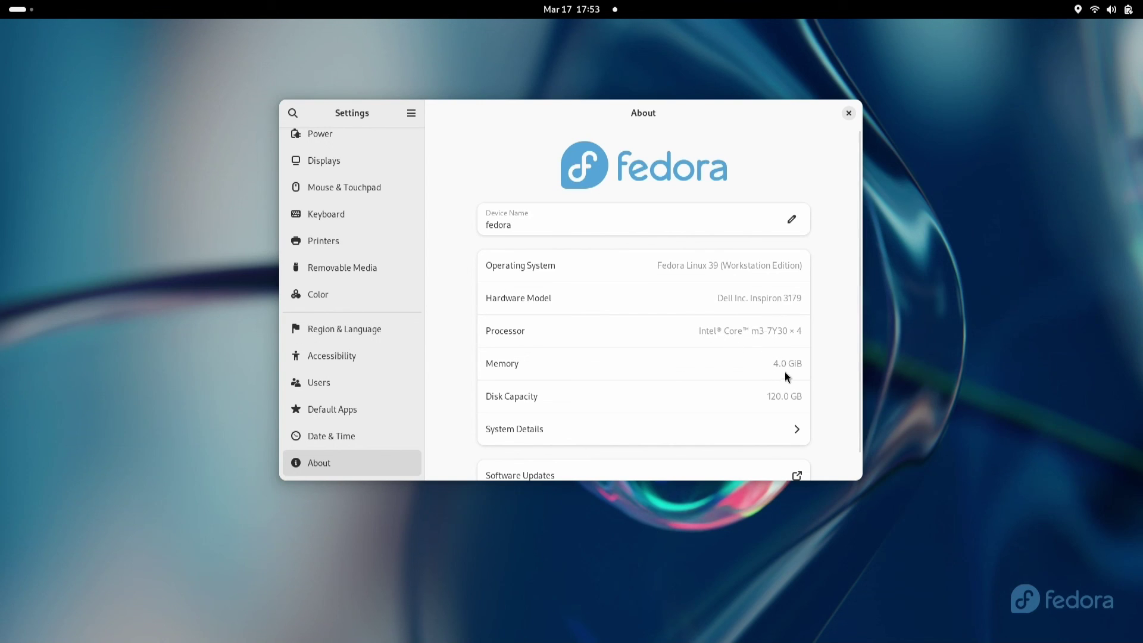
{"action": "scroll", "coordinate": [685, 409], "scroll_direction": "down", "scroll_amount": 1}
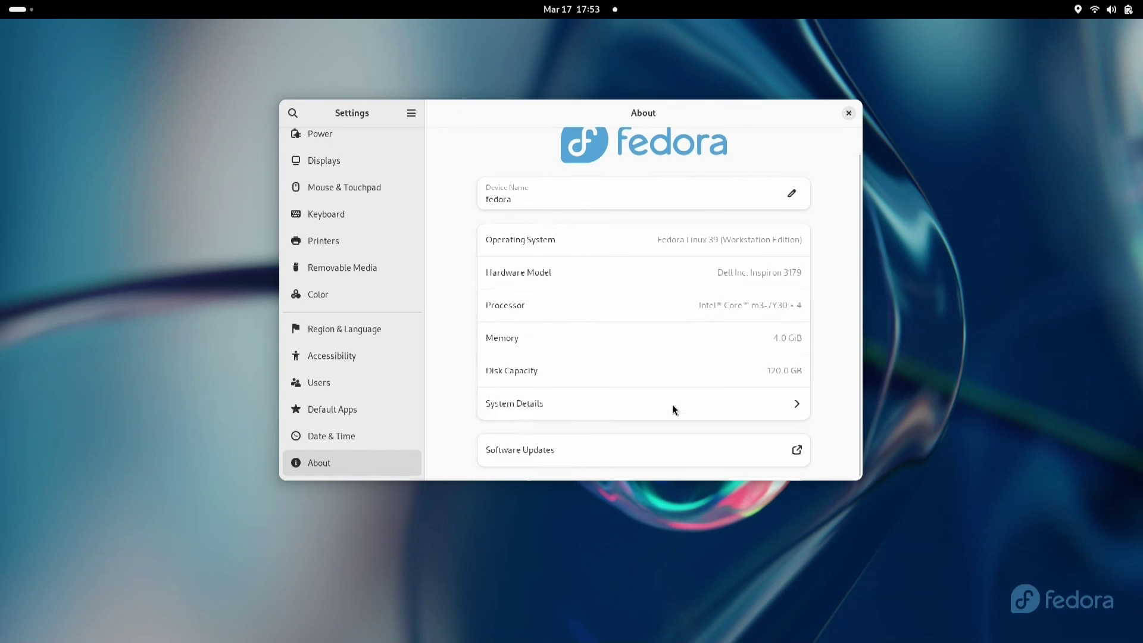
{"action": "left_click", "coordinate": [798, 406]}
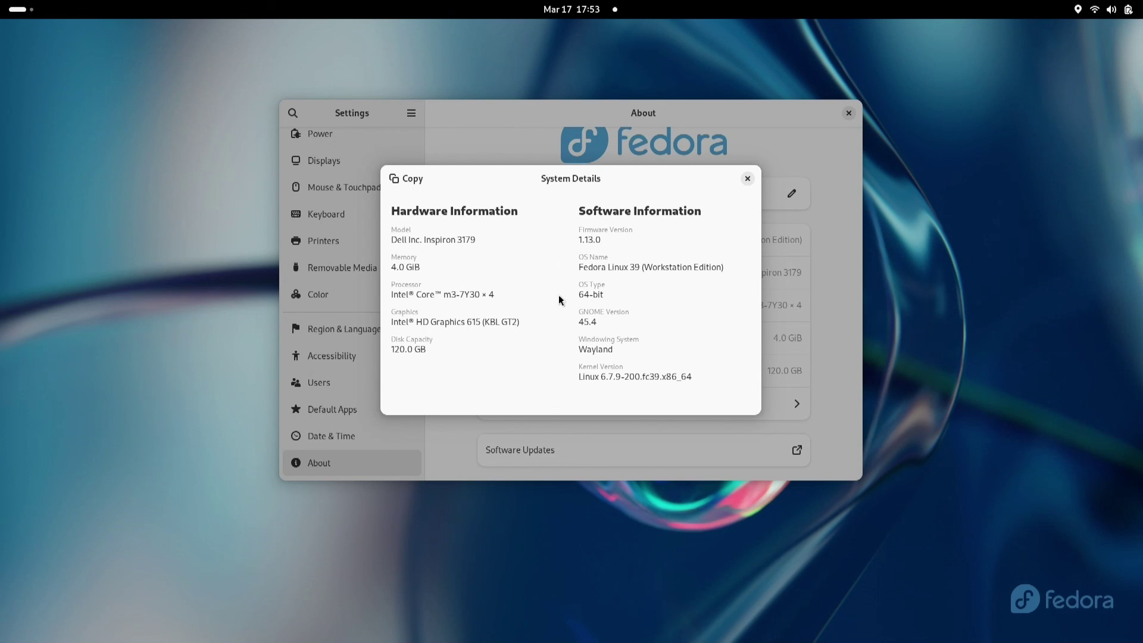
{"action": "left_click", "coordinate": [745, 180]}
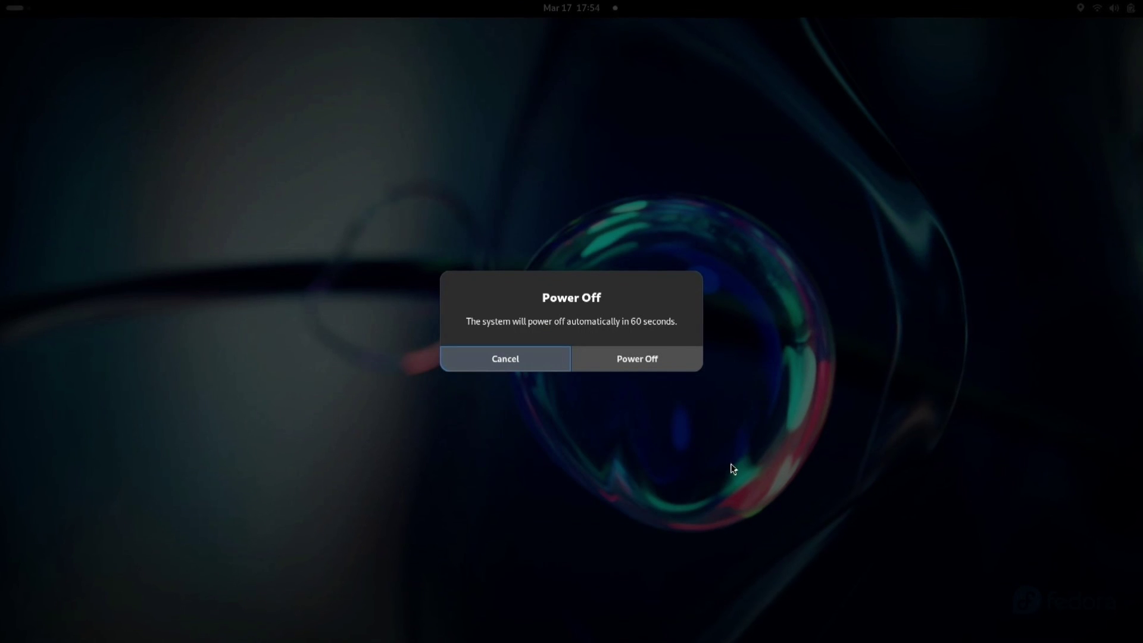